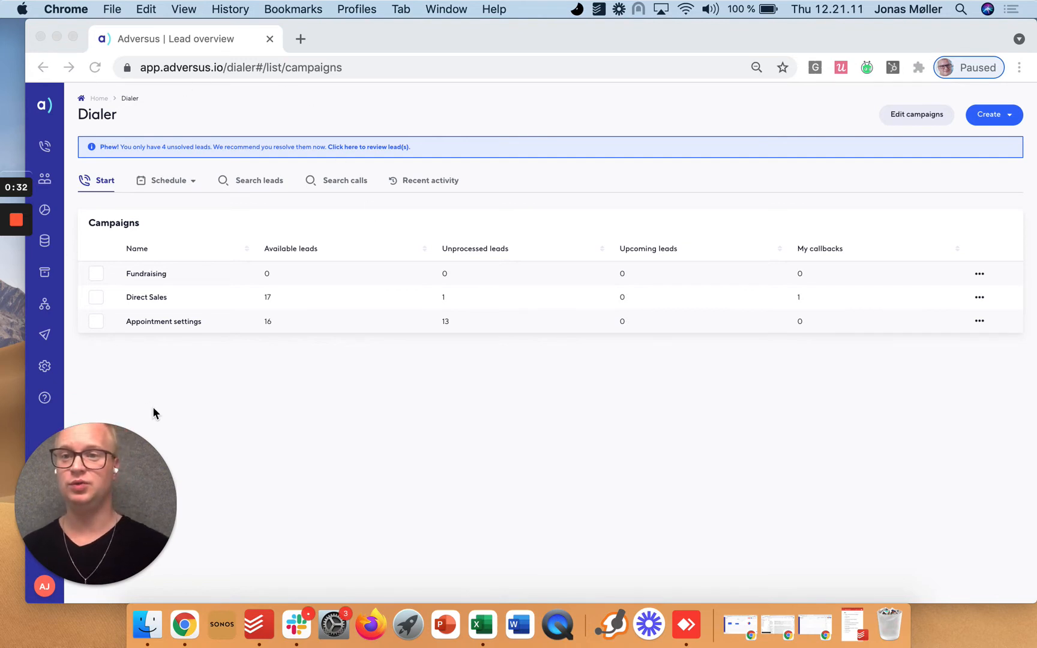
Step: Open the Insights dashboard and start adding a new non-legacy widget
left_click(45, 209)
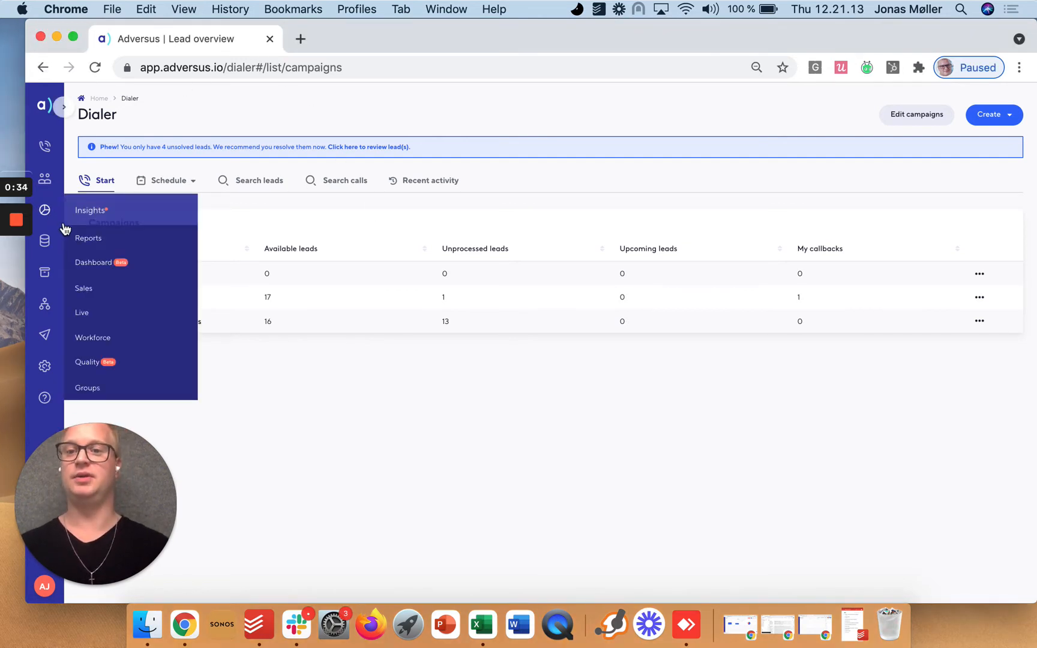
left_click(92, 264)
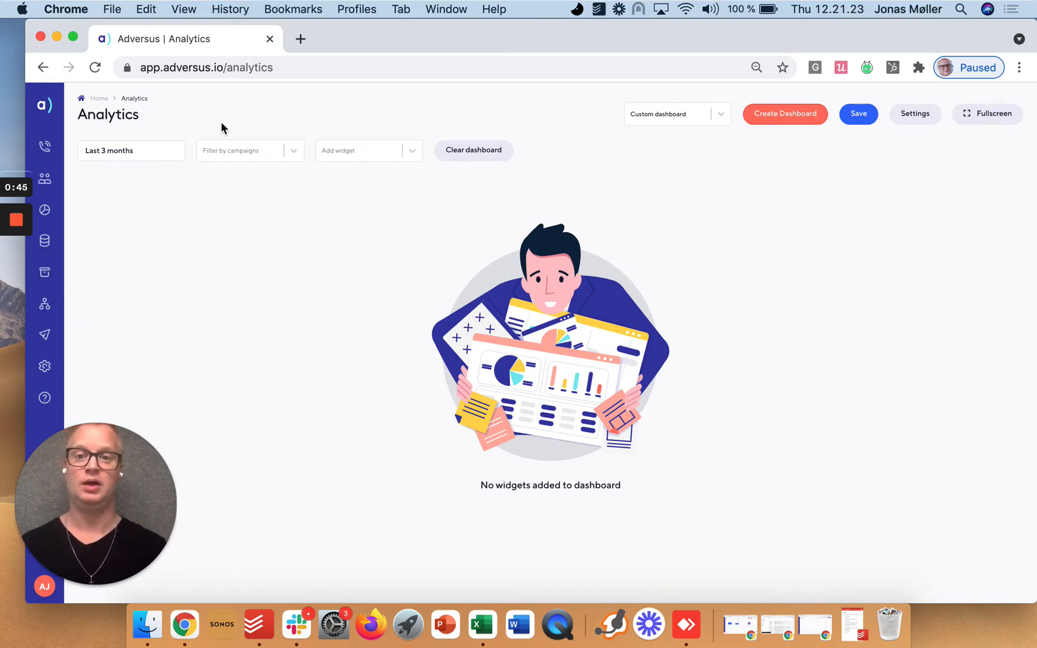
left_click(331, 150)
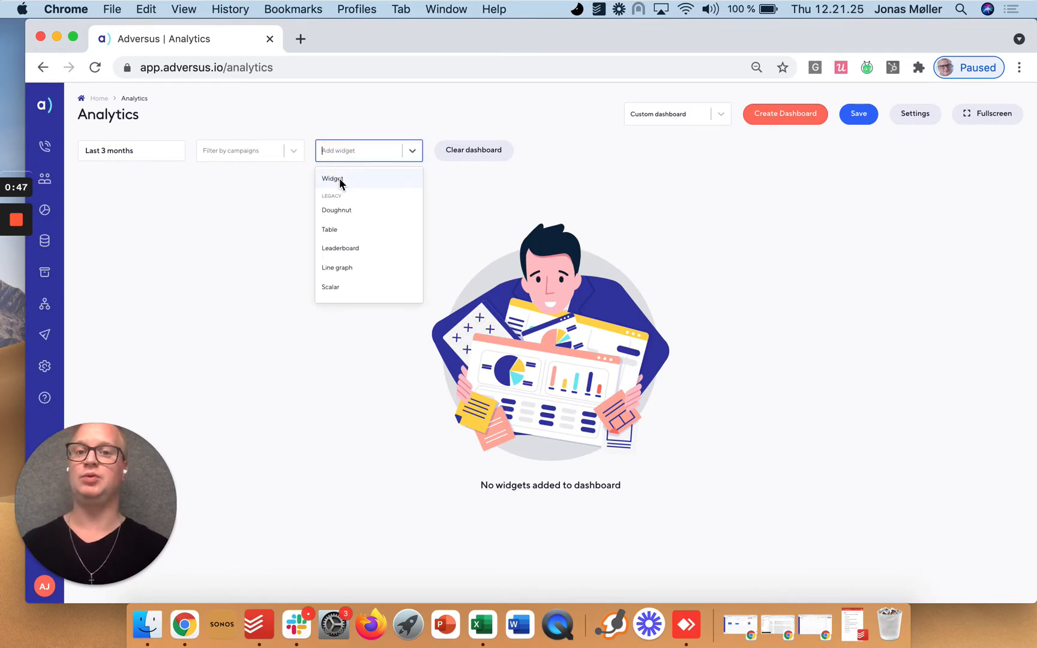
left_click(339, 177)
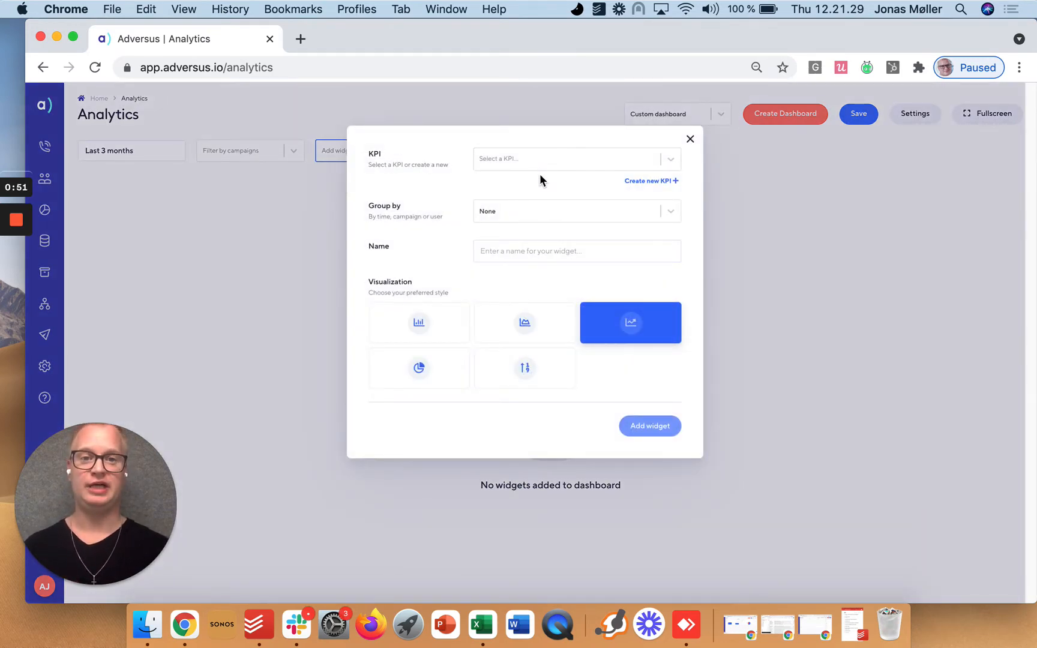
Step: Start a new KPI for the widget and name it "Calls above 30 seconds."
left_click(624, 182)
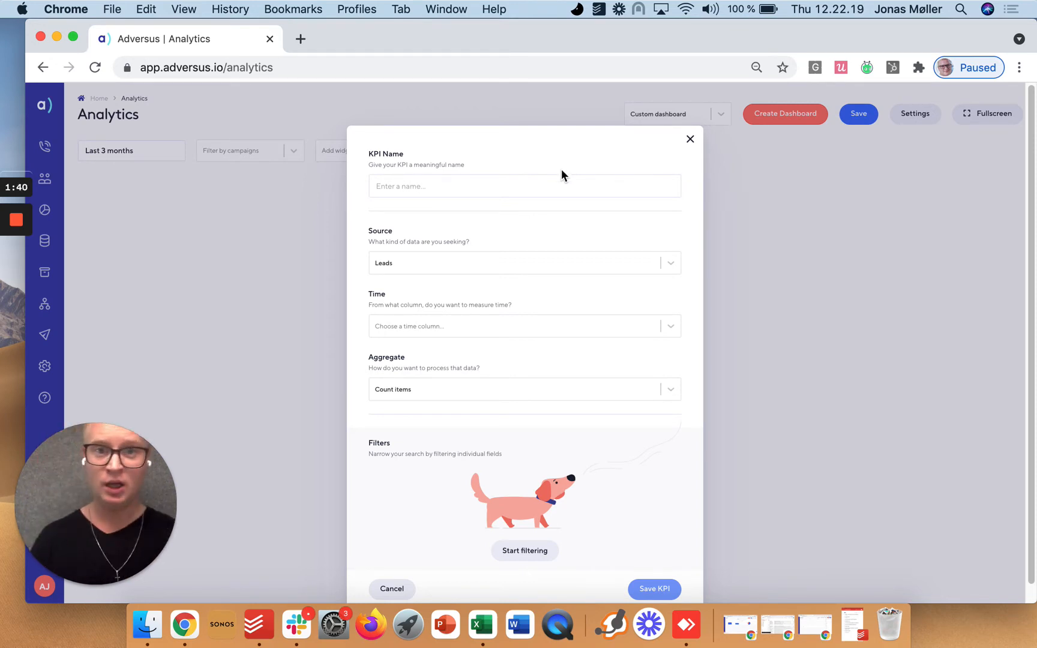
left_click(555, 186)
type("Calls")
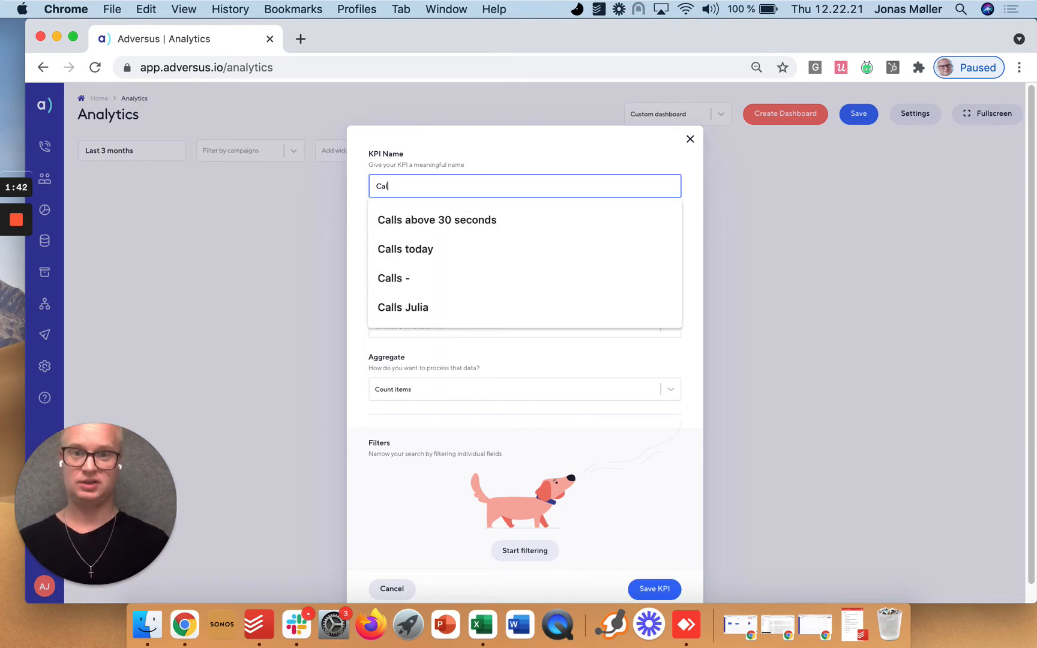
key("Down")
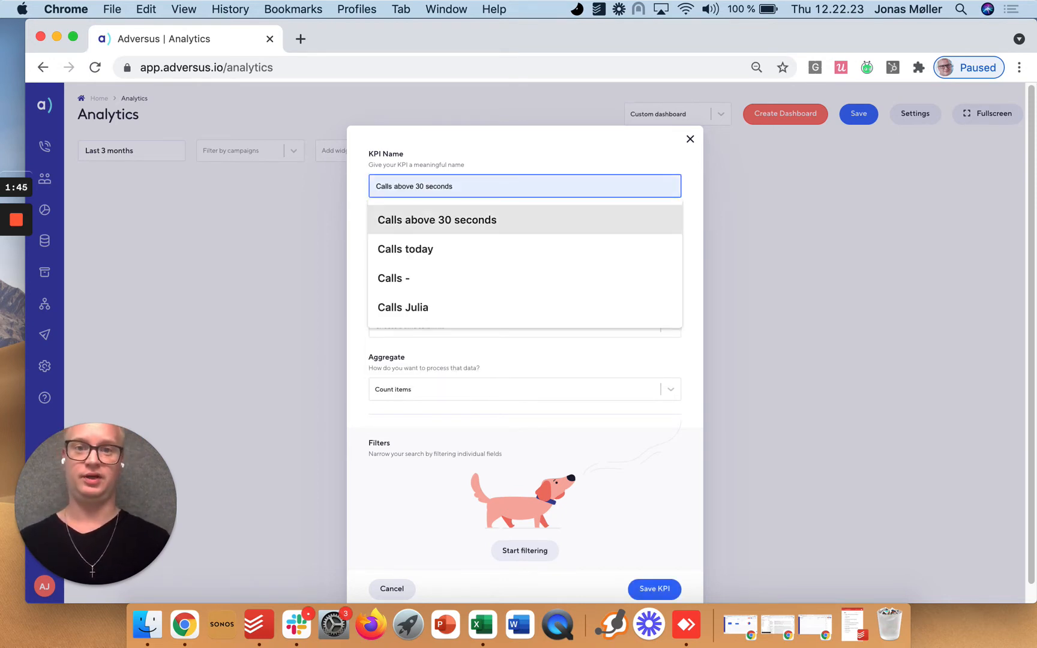
key("Return")
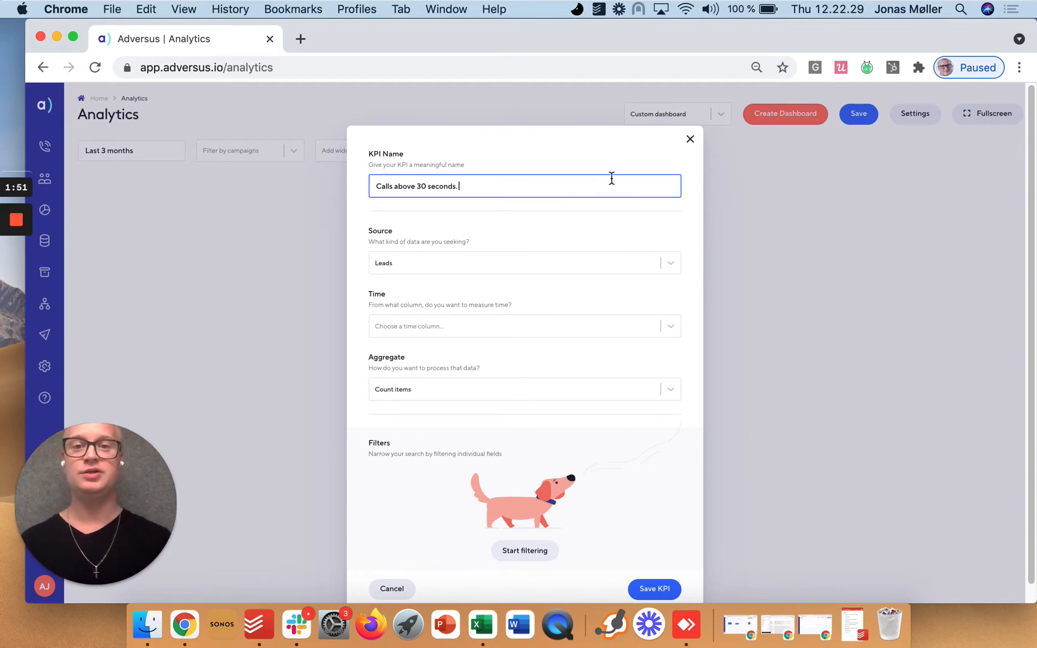
Step: Set the KPI's source to Calls, its time column to Start and its aggregate to Count items
left_click(463, 264)
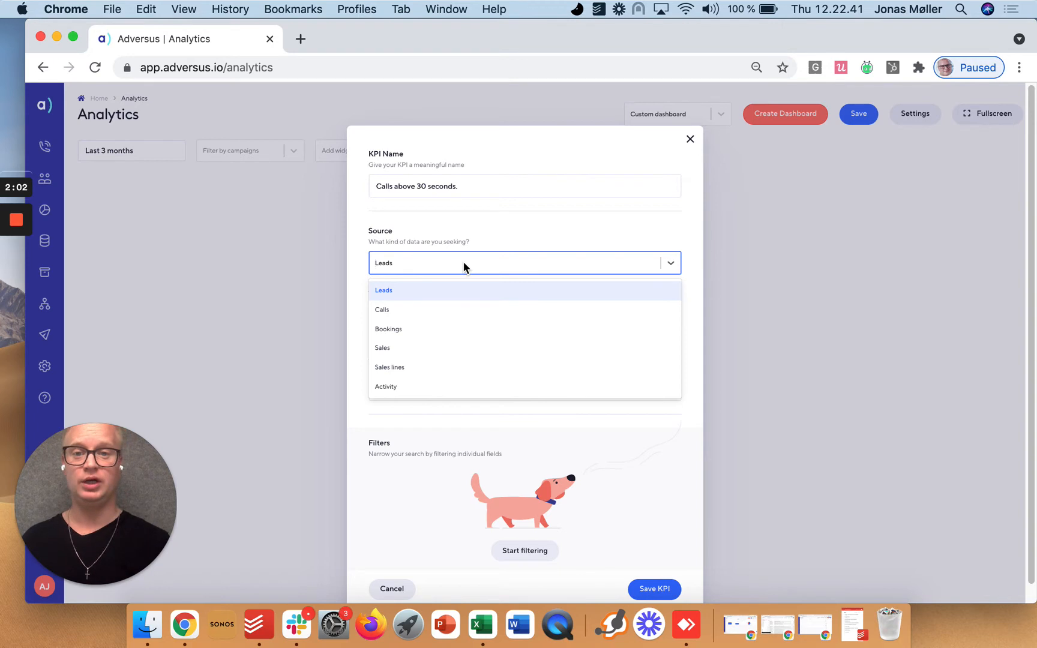
left_click(401, 307)
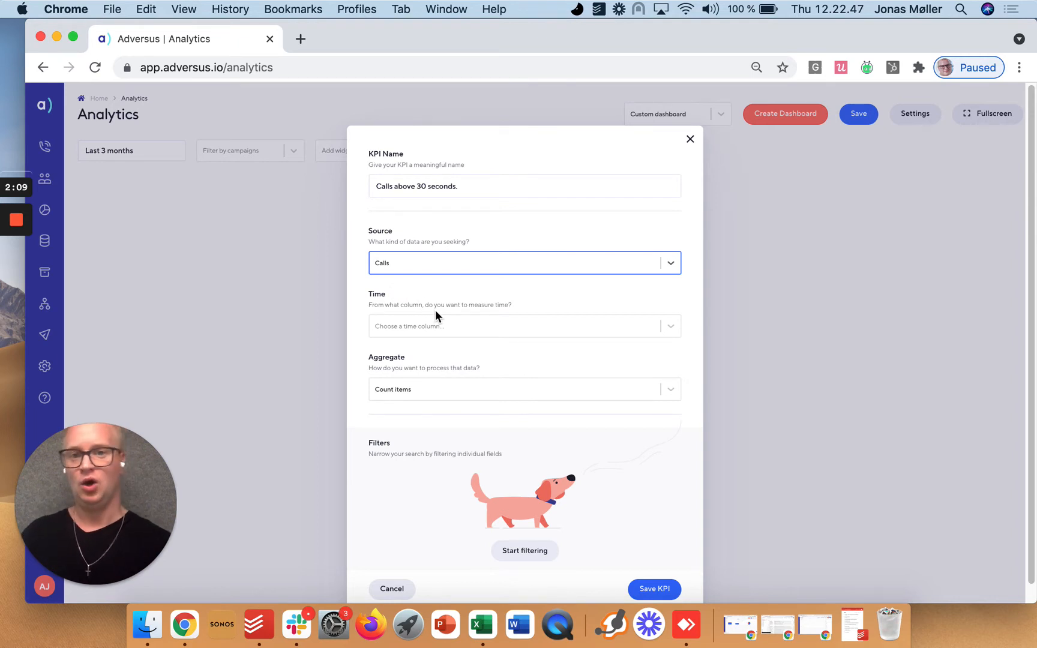
left_click(436, 329)
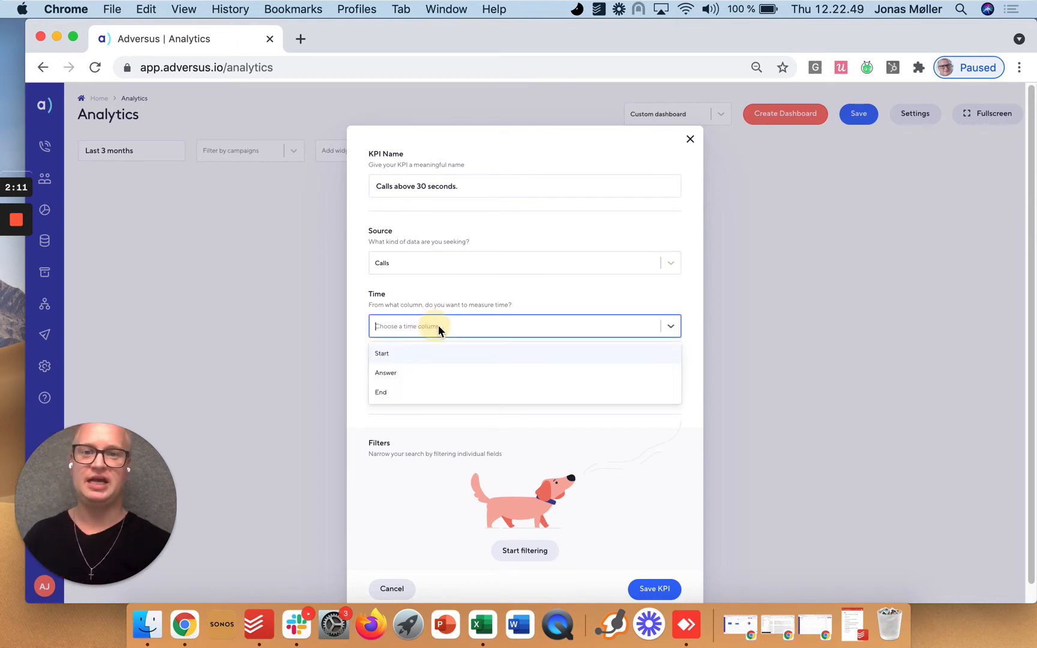
left_click(416, 351)
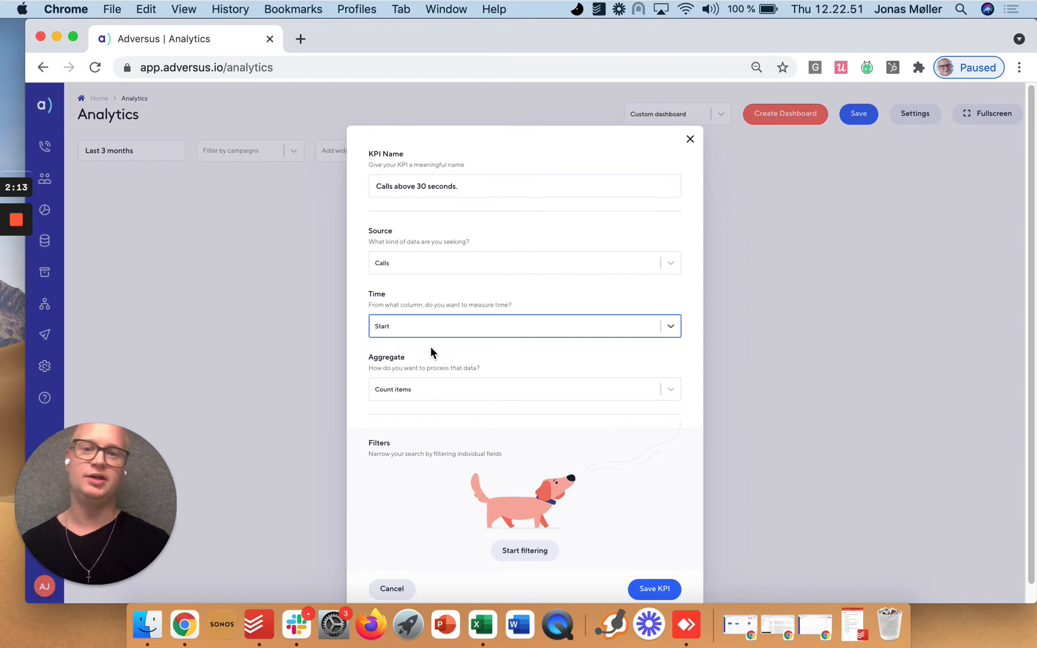
left_click(462, 321)
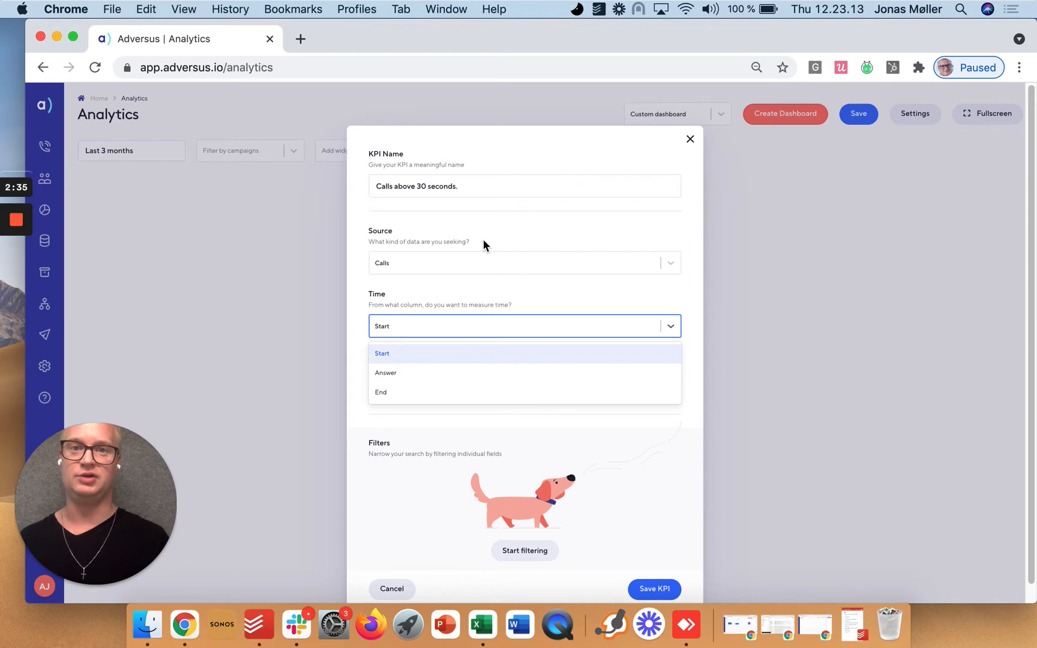
left_click(450, 353)
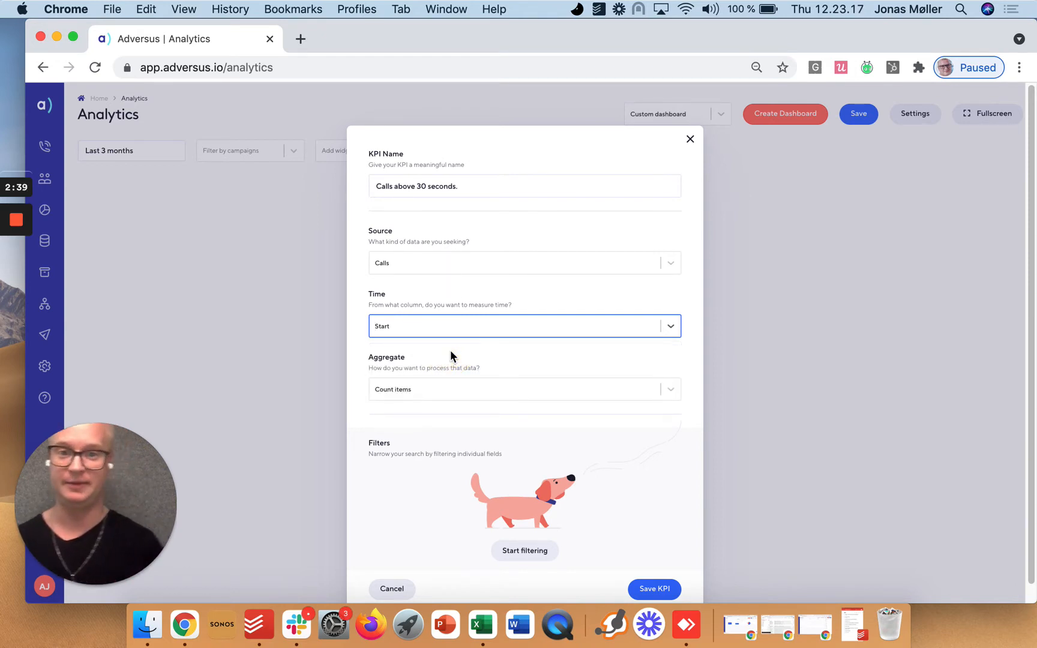
left_click(431, 389)
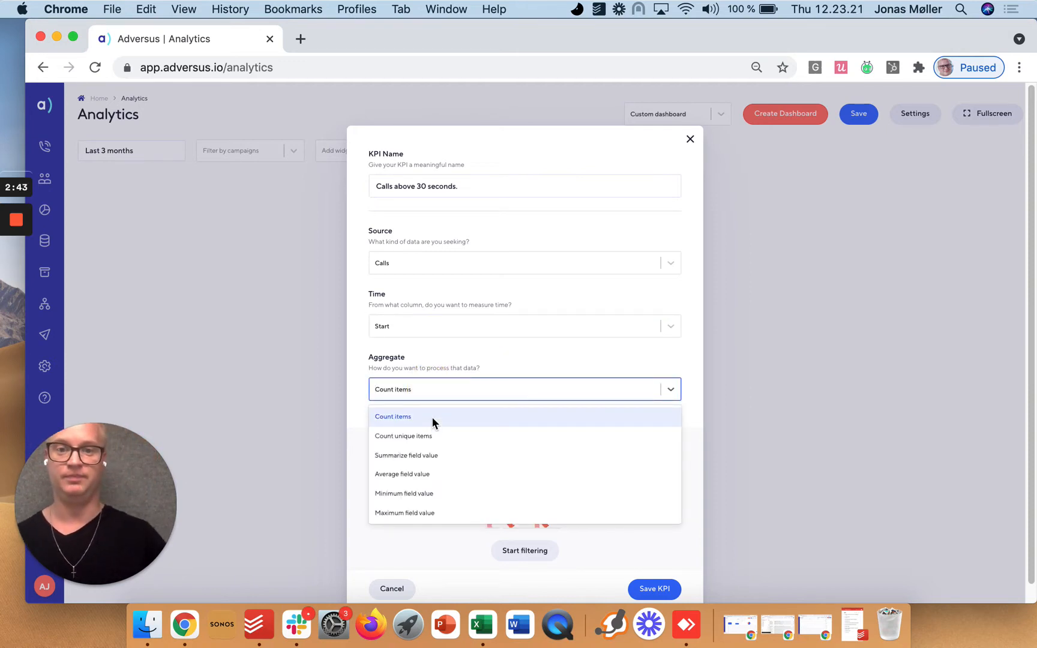
left_click(432, 417)
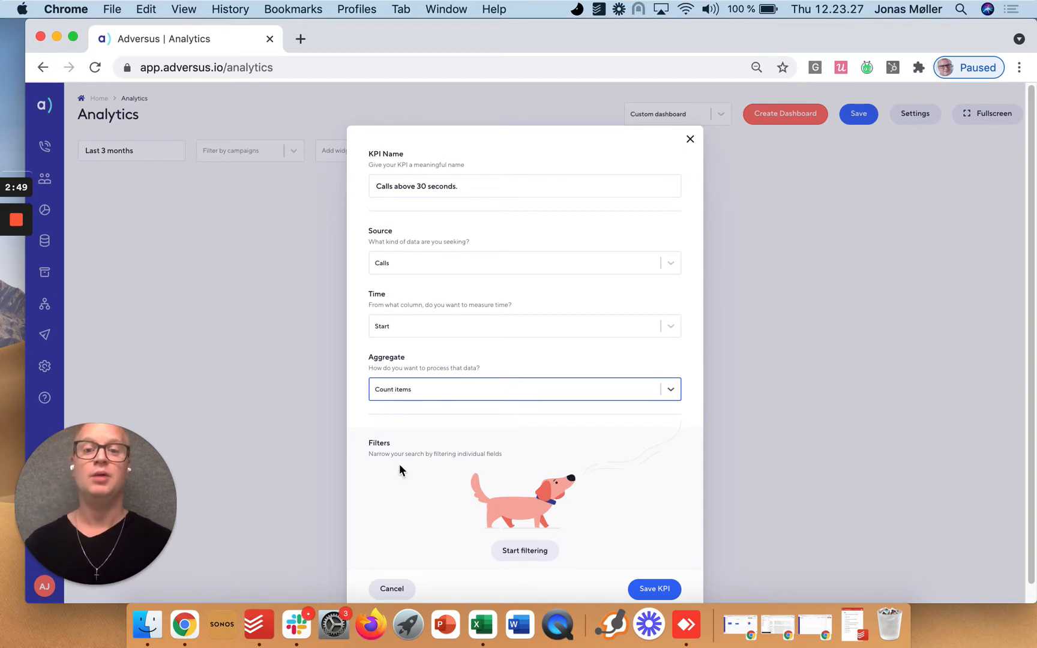
Step: Filter the KPI to Conversation greater than or equal to 30 and save the KPI
left_click(533, 548)
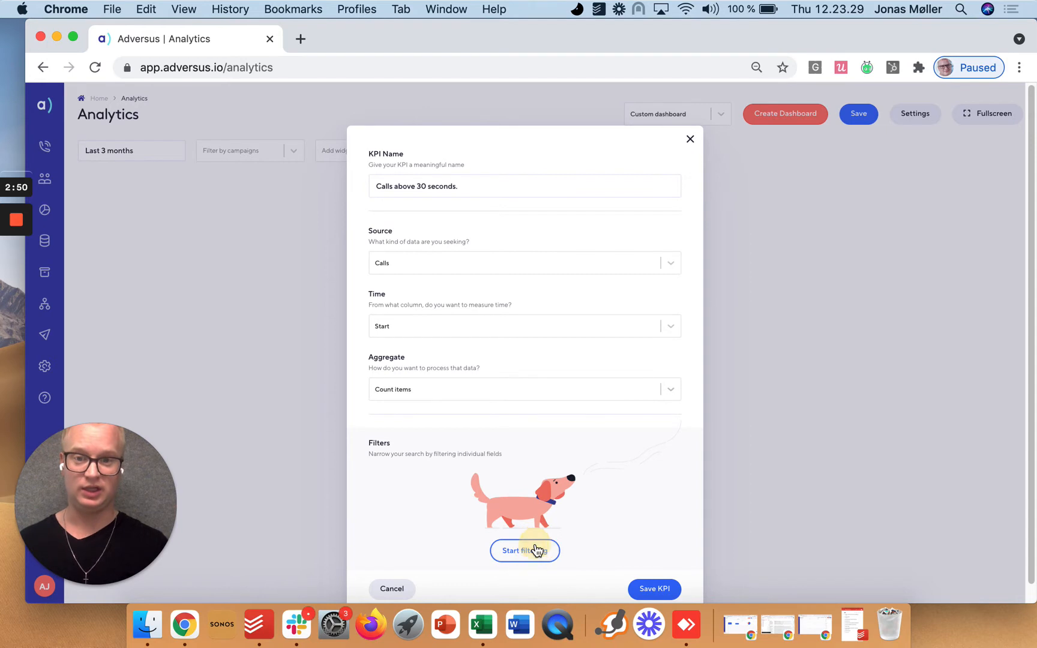
left_click(430, 484)
left_click(440, 473)
scroll(446, 543, "down", 3)
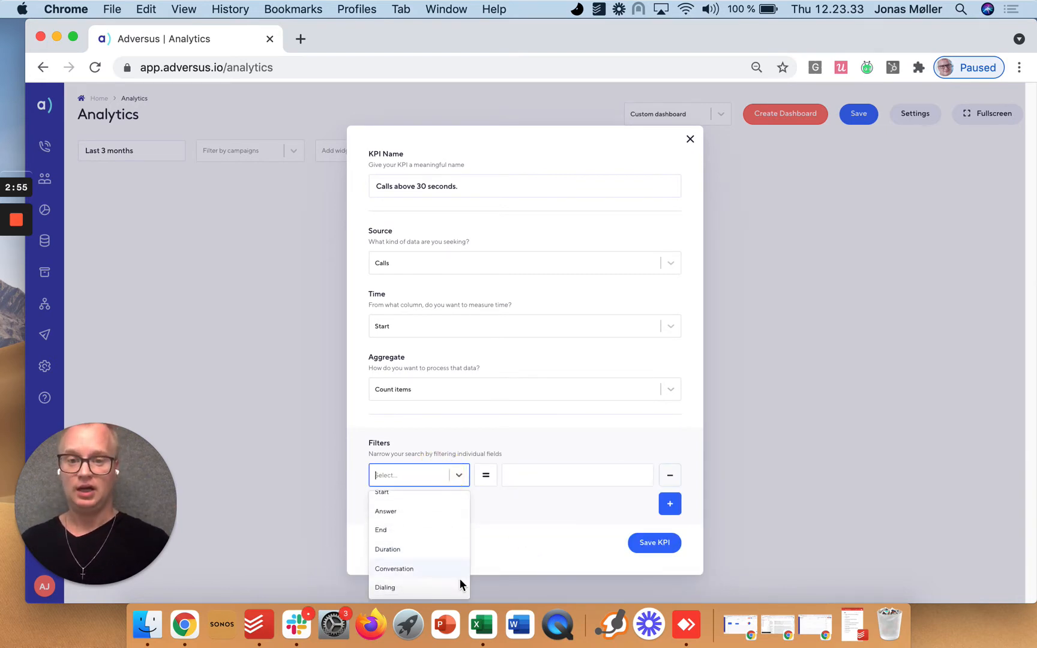
left_click(412, 568)
left_click(487, 480)
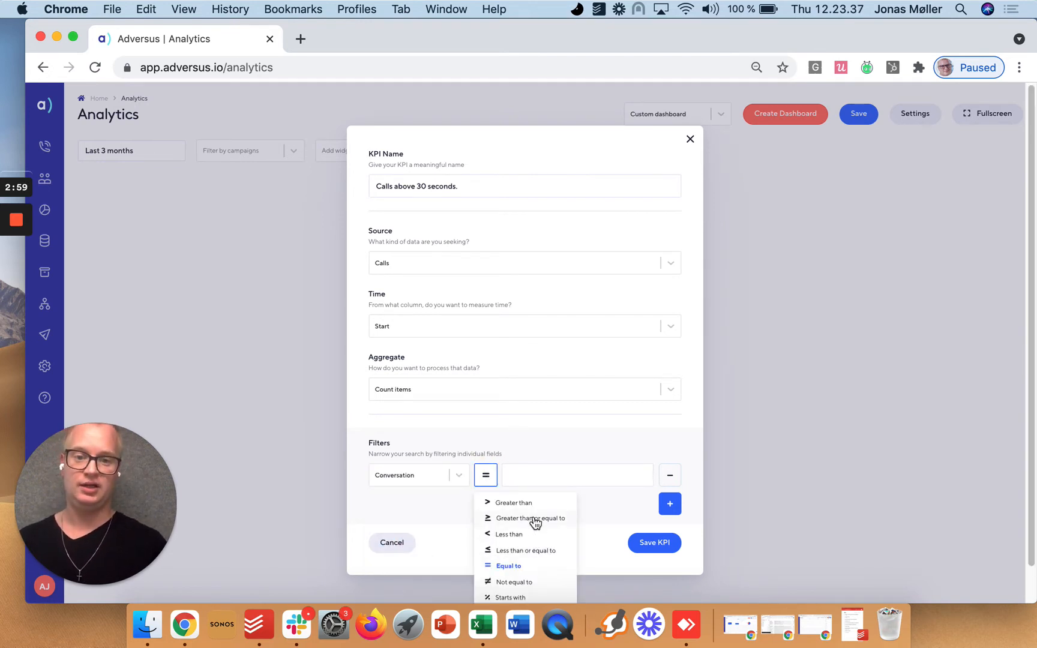
left_click(533, 519)
left_click(539, 475)
type("30")
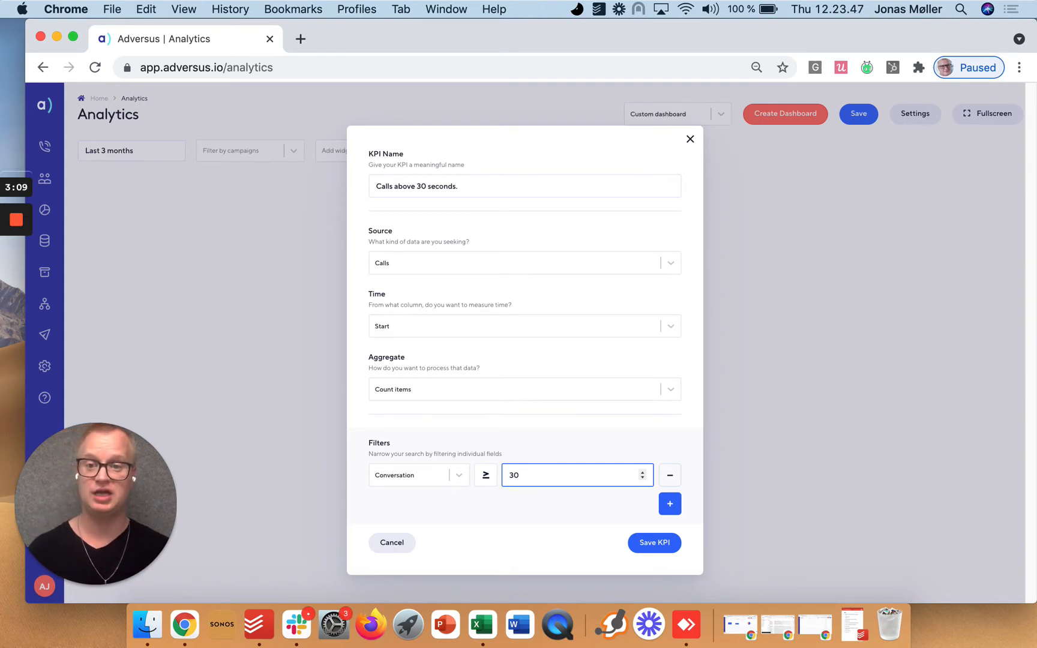
left_click(647, 542)
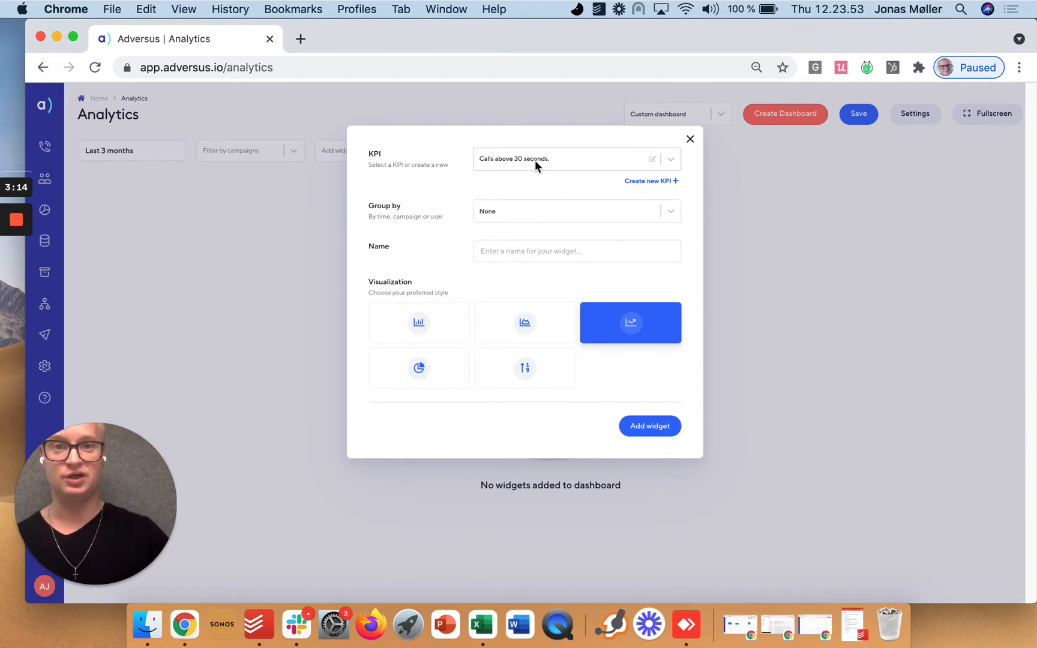
Step: Group the widget by Users and choose the area chart visualization
left_click(527, 216)
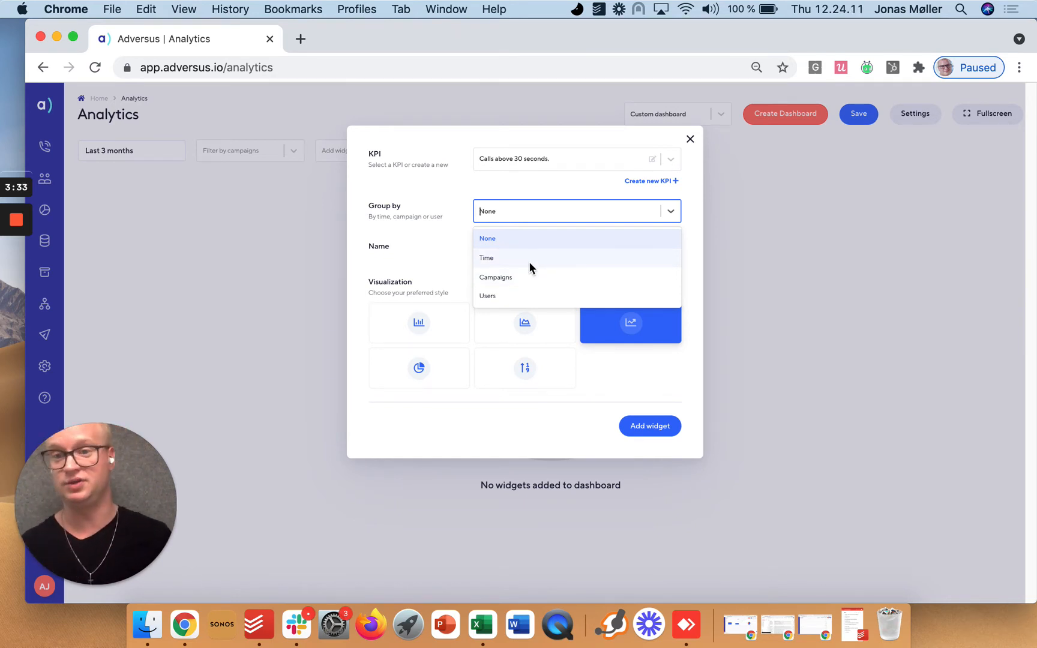
left_click(514, 296)
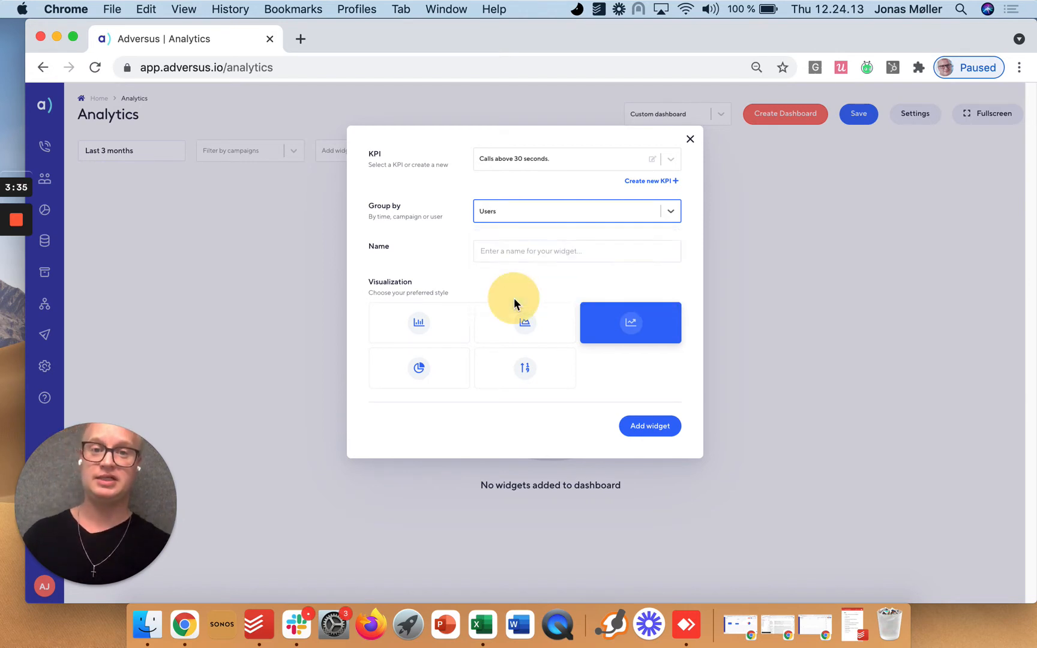
left_click(516, 330)
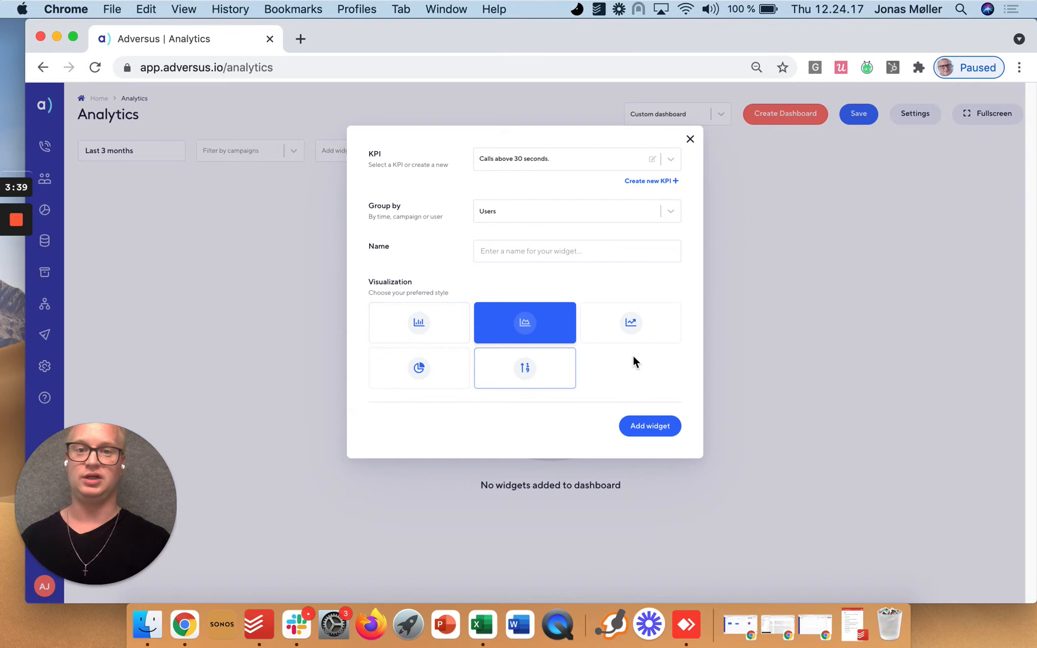
Step: Name the widget "Calls above 30 seconds" and add it to the dashboard
left_click(642, 428)
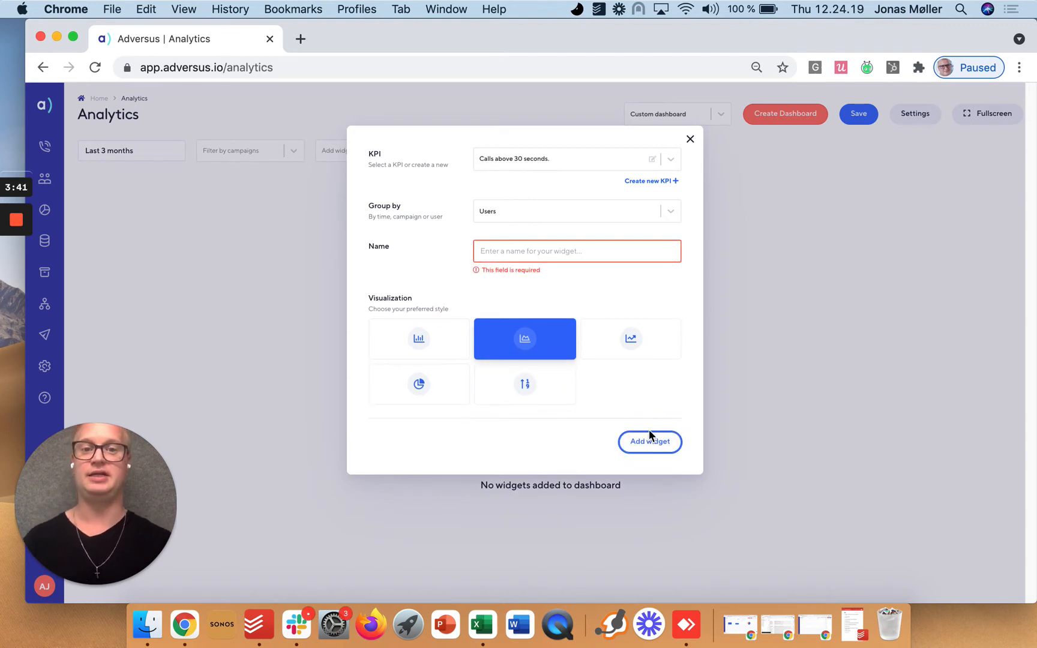
left_click(564, 250)
type("Cal")
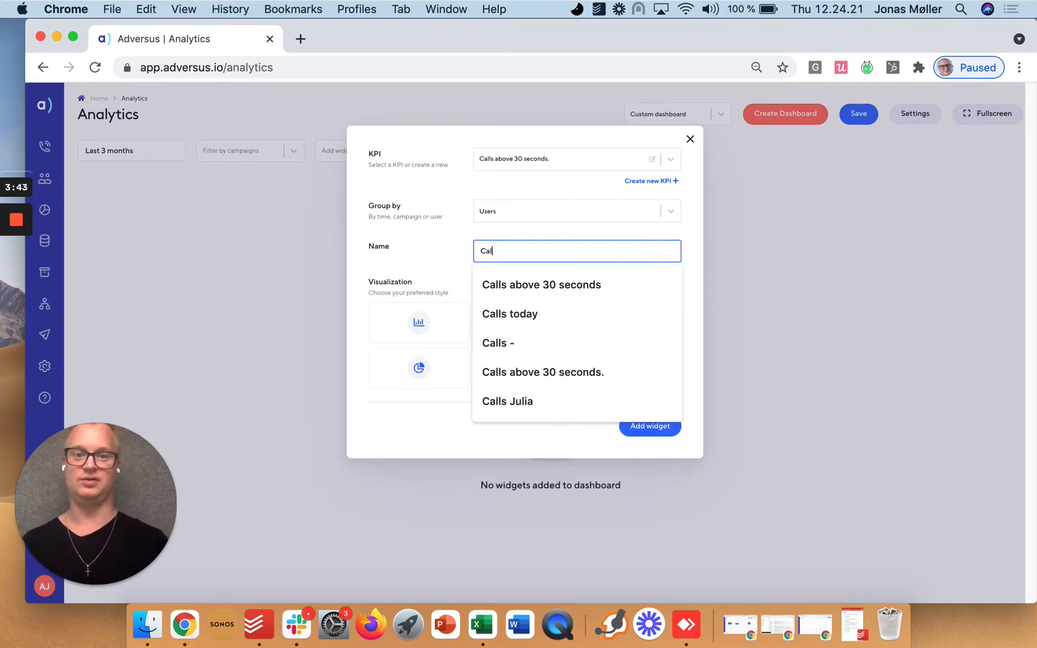
type("l")
key("Down")
key("Return")
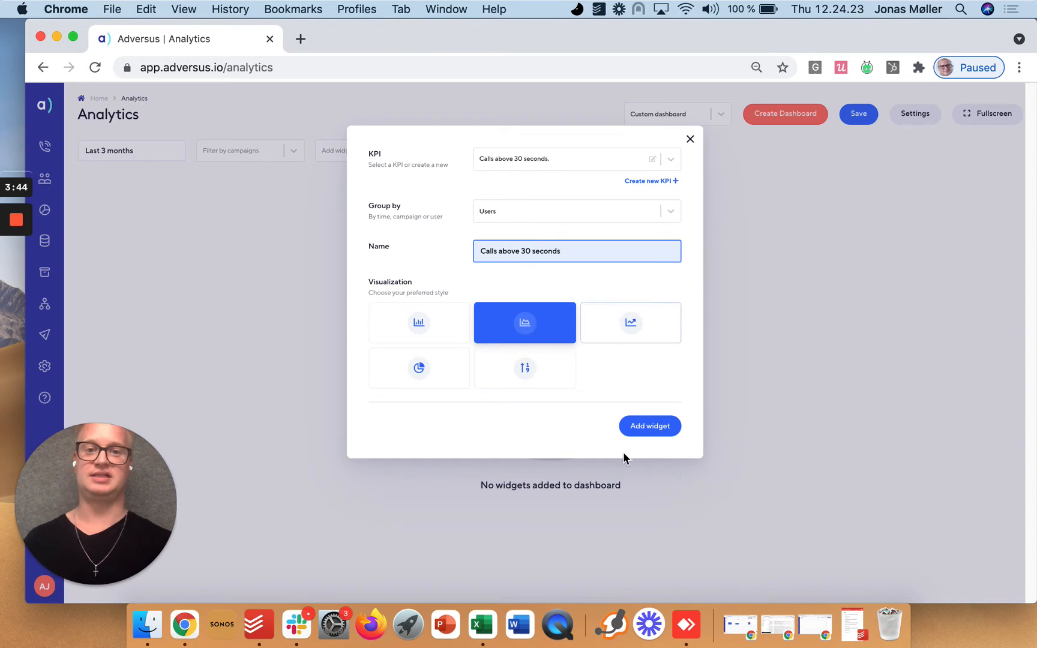
left_click(650, 427)
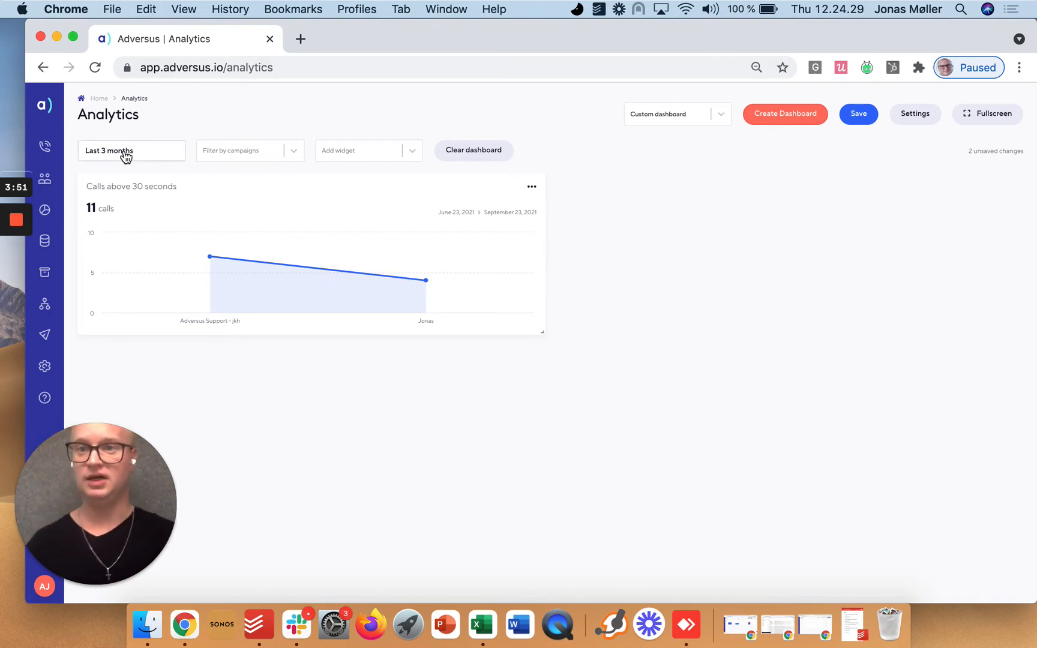
mouse_move(210, 258)
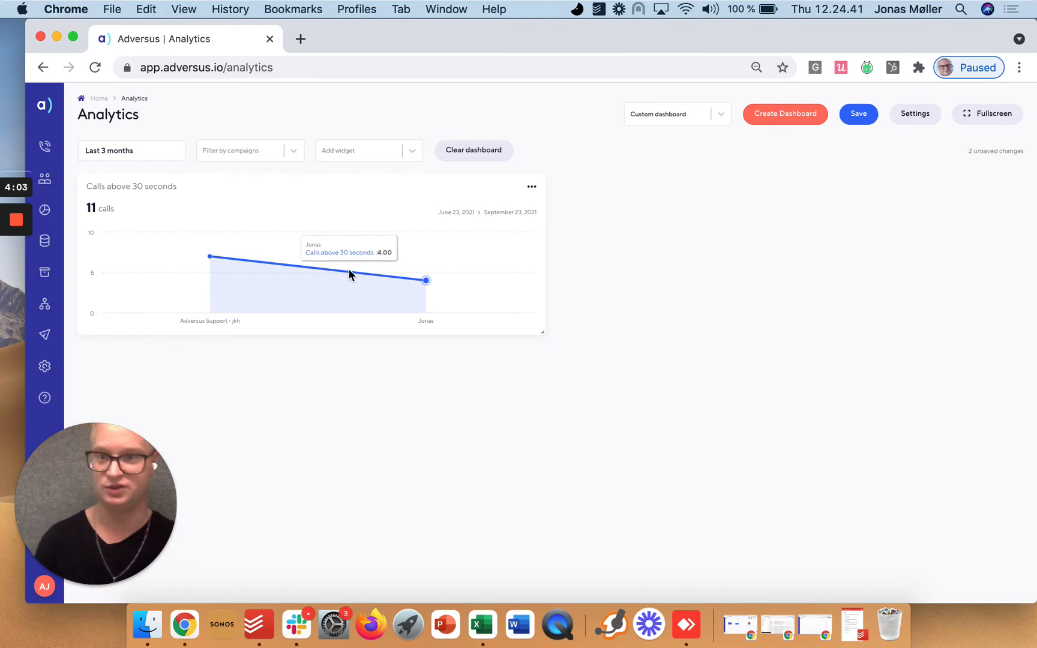
left_click_drag(90, 210, 110, 219)
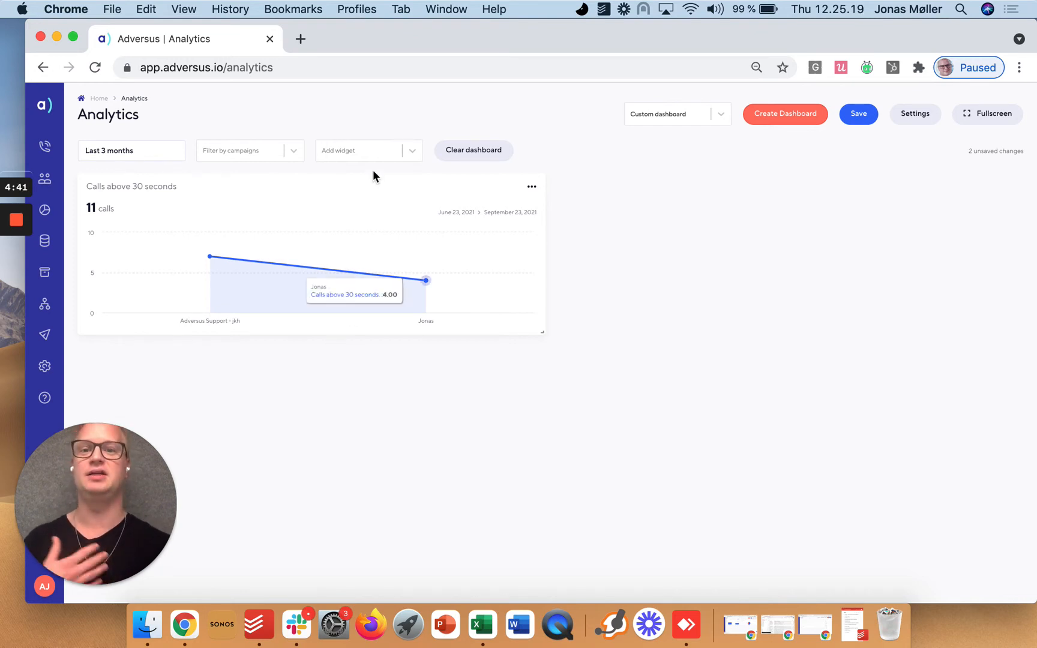
Step: Start another widget based on the existing "Sales pr. user" KPI and open that KPI's definition for editing
left_click(372, 154)
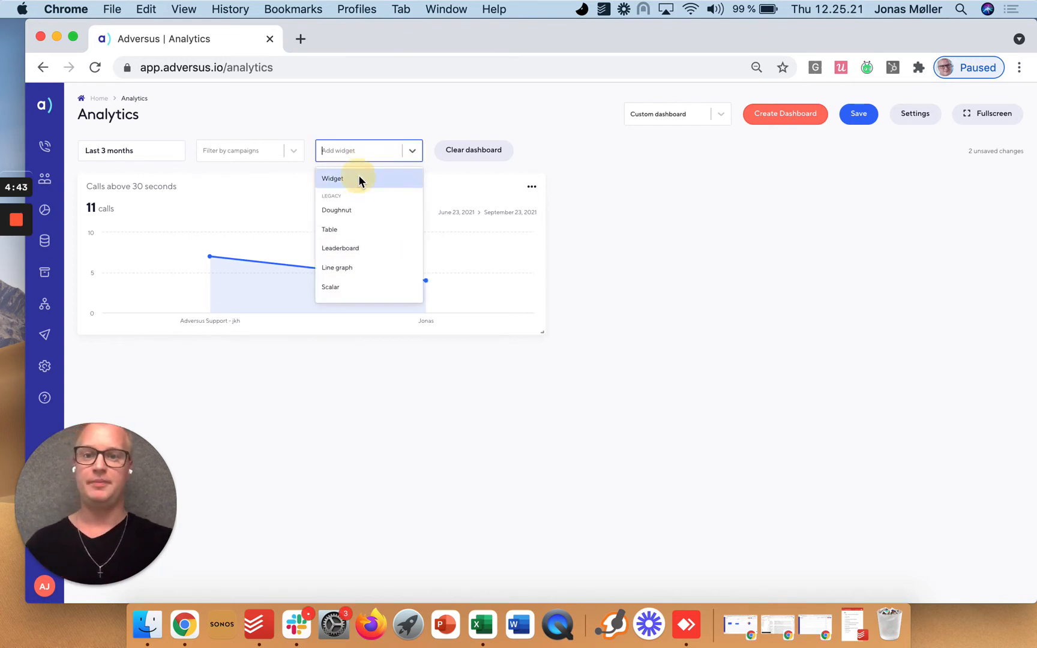
left_click(359, 179)
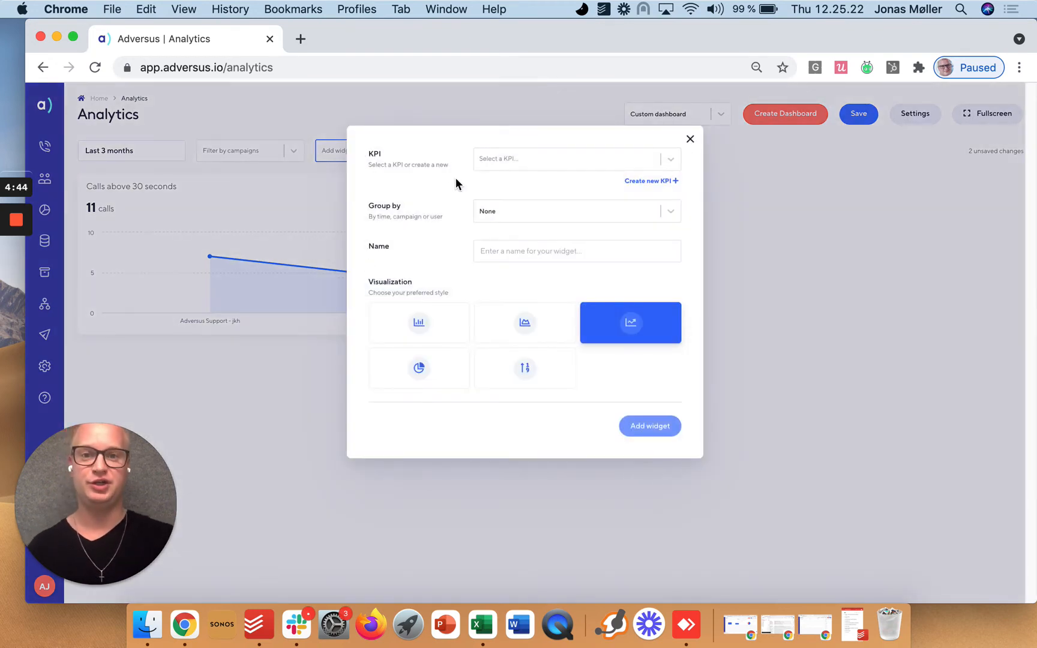
left_click(499, 163)
scroll(540, 294, "down", 1)
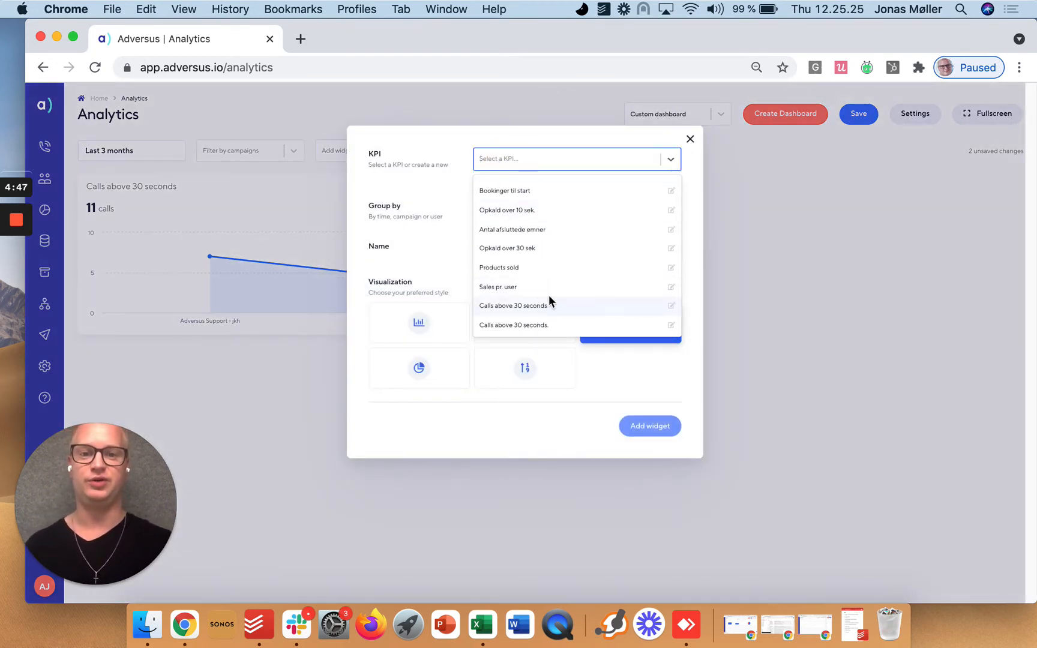
left_click(498, 288)
left_click(652, 161)
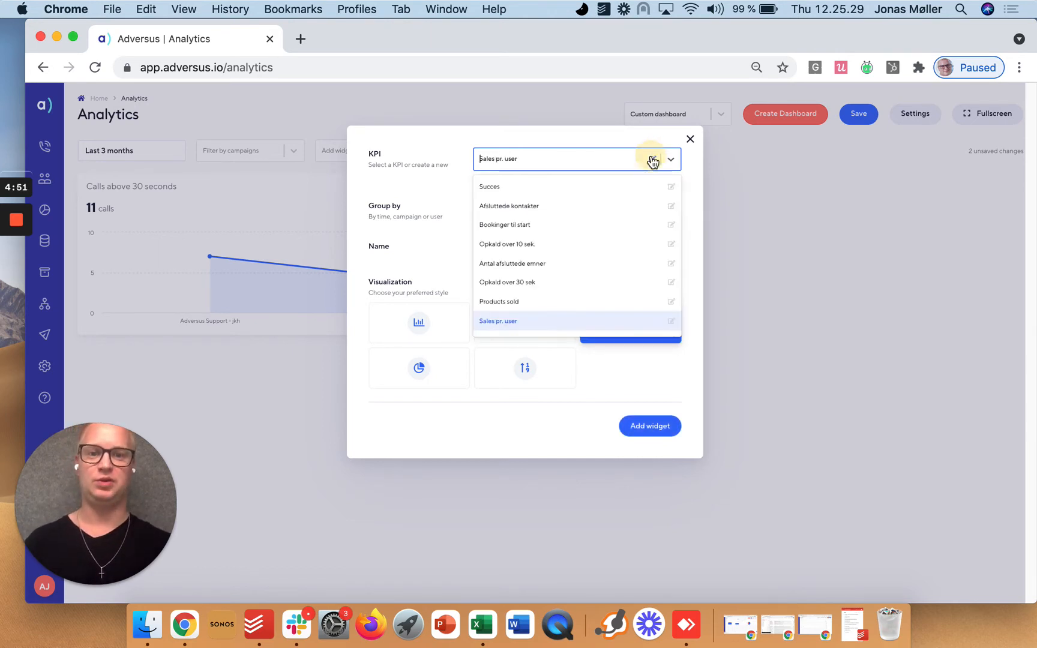
left_click(652, 160)
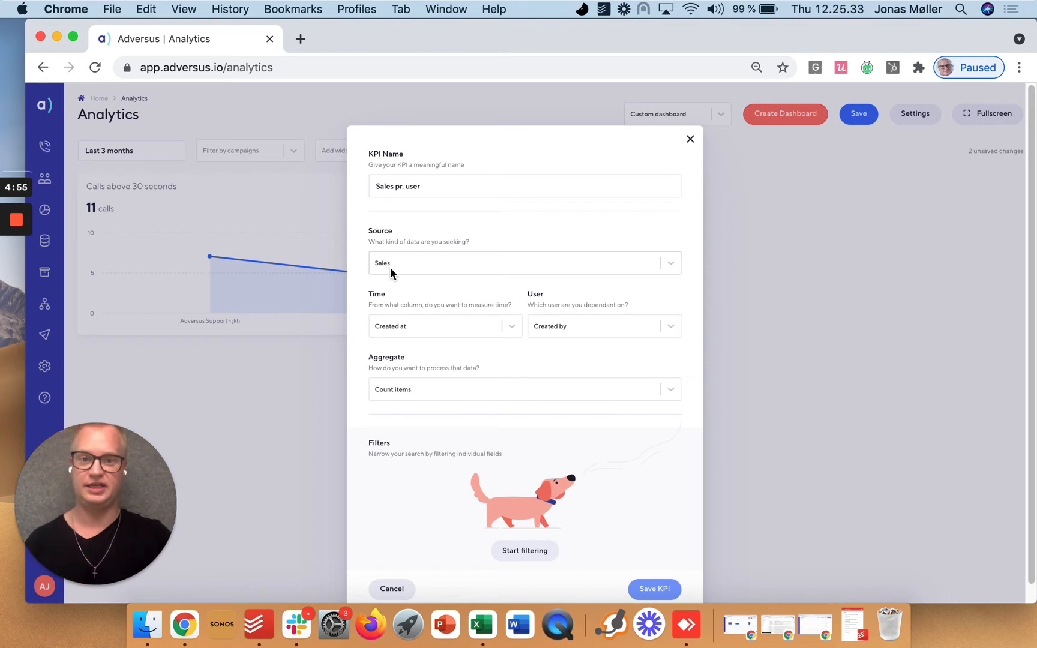
Step: Check the time column choices of the "Sales pr. user" KPI and close its definition without saving
left_click(411, 331)
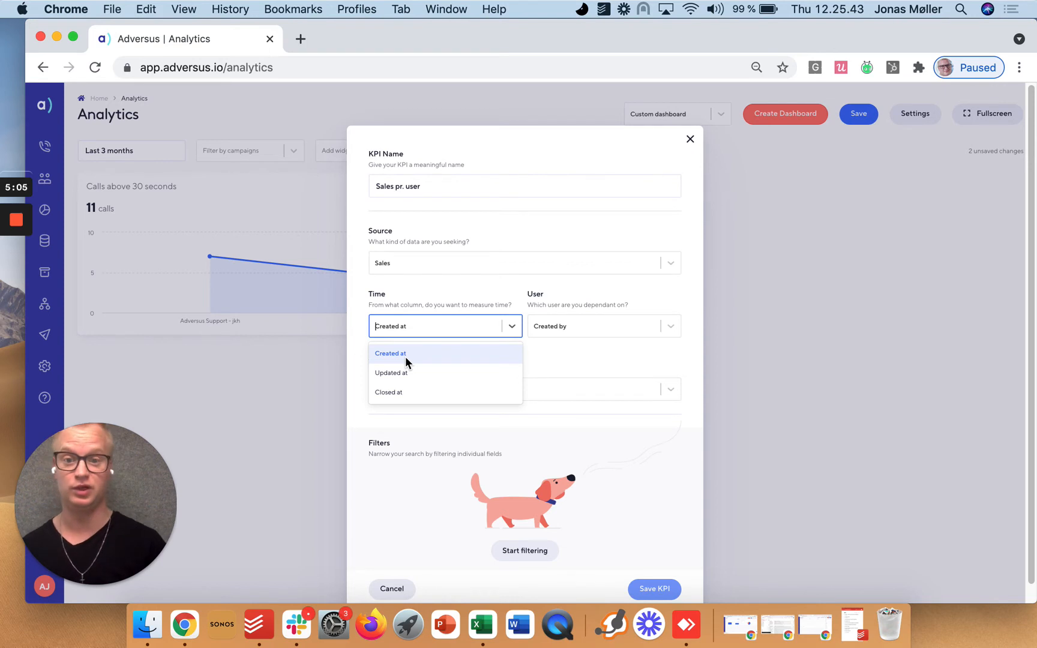
left_click(433, 352)
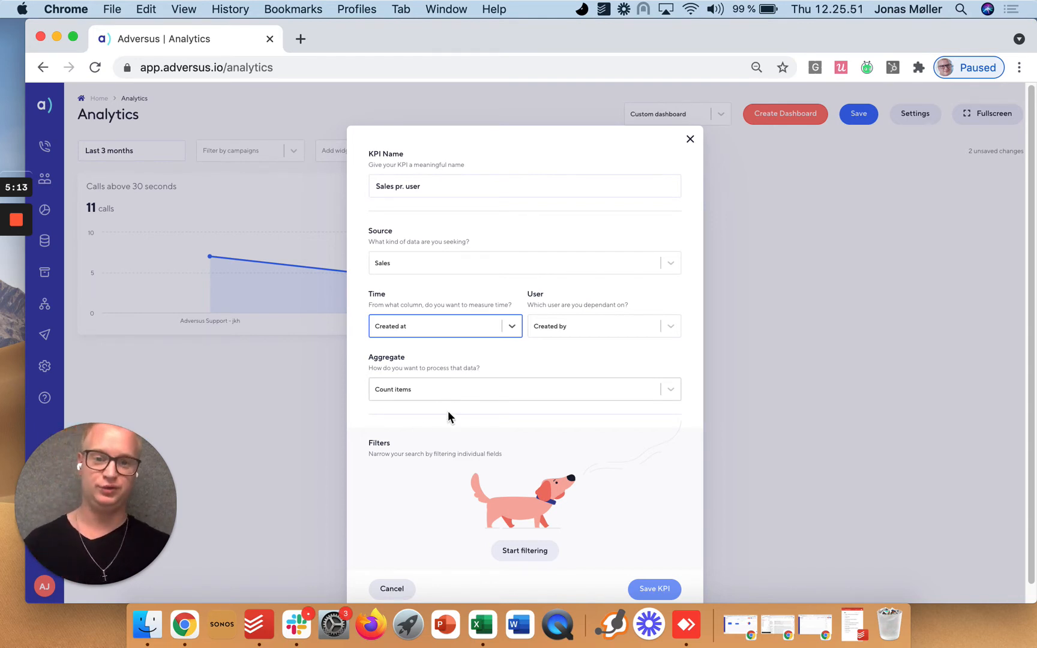
left_click(391, 589)
Step: Base the widget on the "Sales pr. user" KPI and group it by Users
left_click(530, 158)
type("sales")
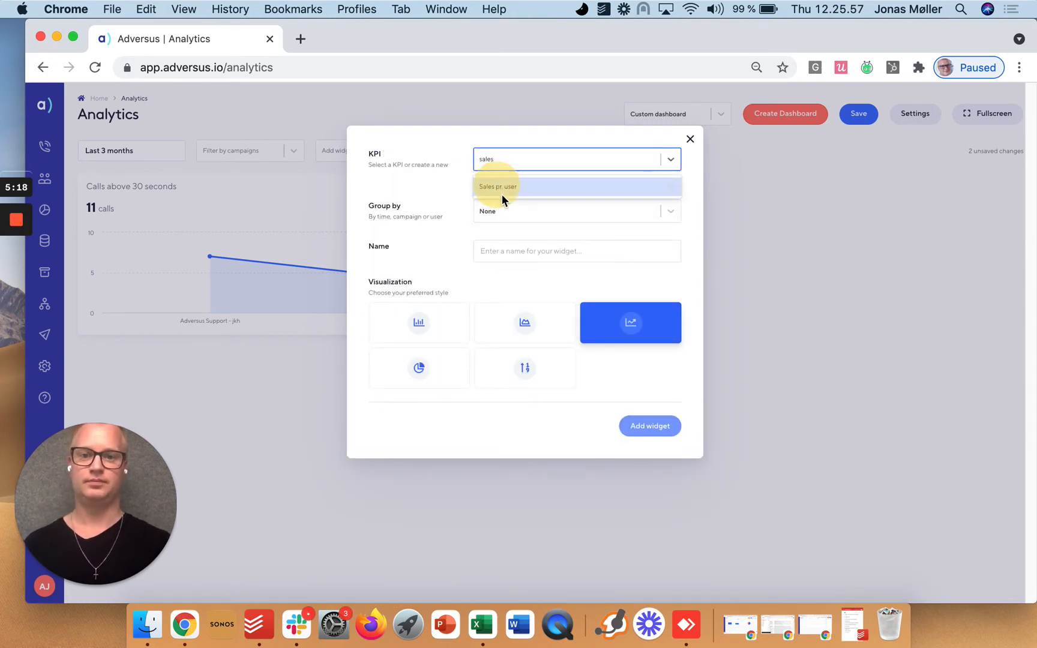
left_click(501, 193)
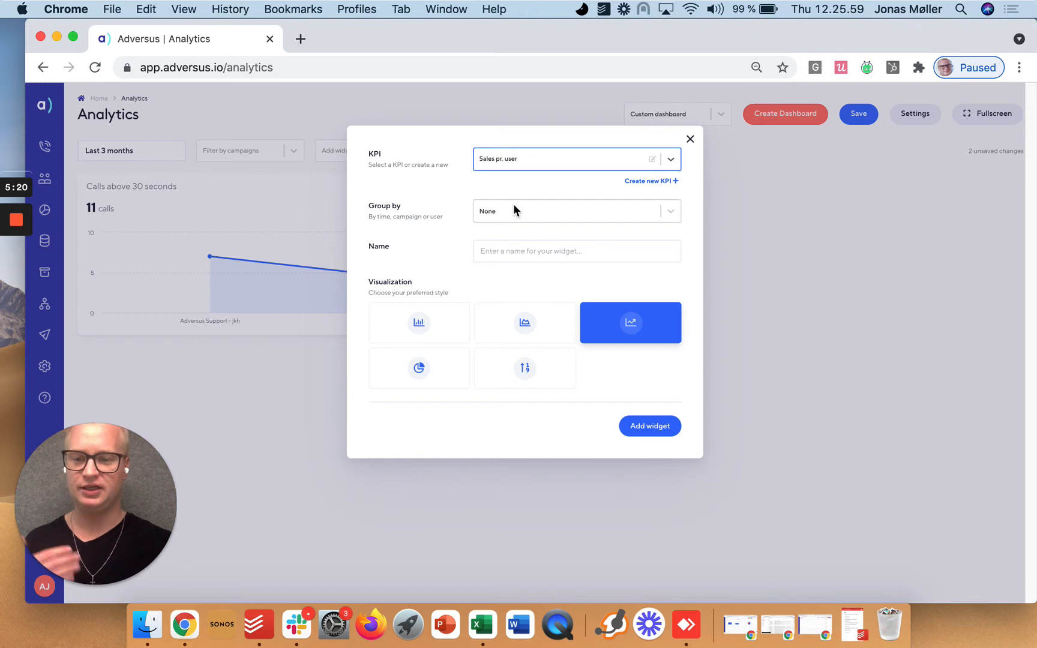
left_click(513, 208)
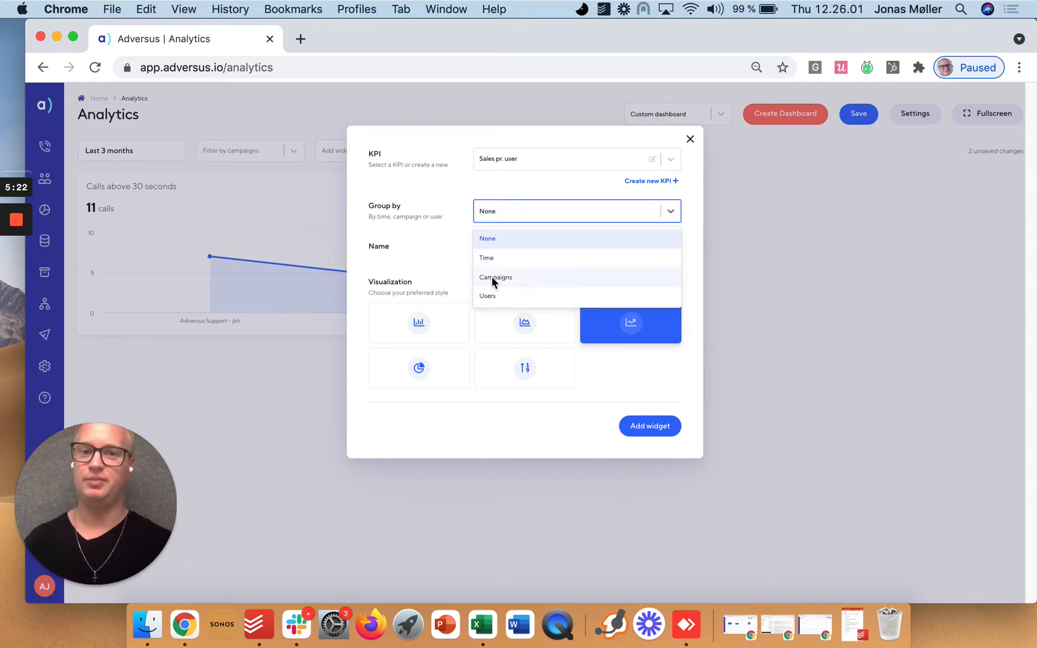
left_click(500, 295)
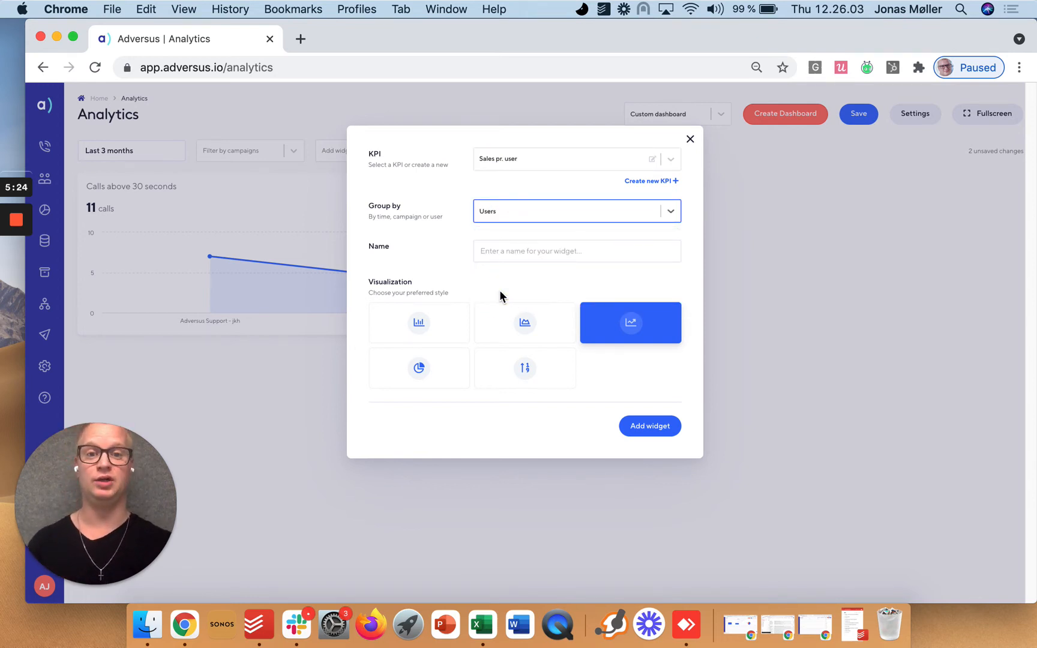
Step: Name the widget "Sales pr user", choose the bar chart visualization and add it to the dashboard
left_click(488, 250)
type("Sales pr us")
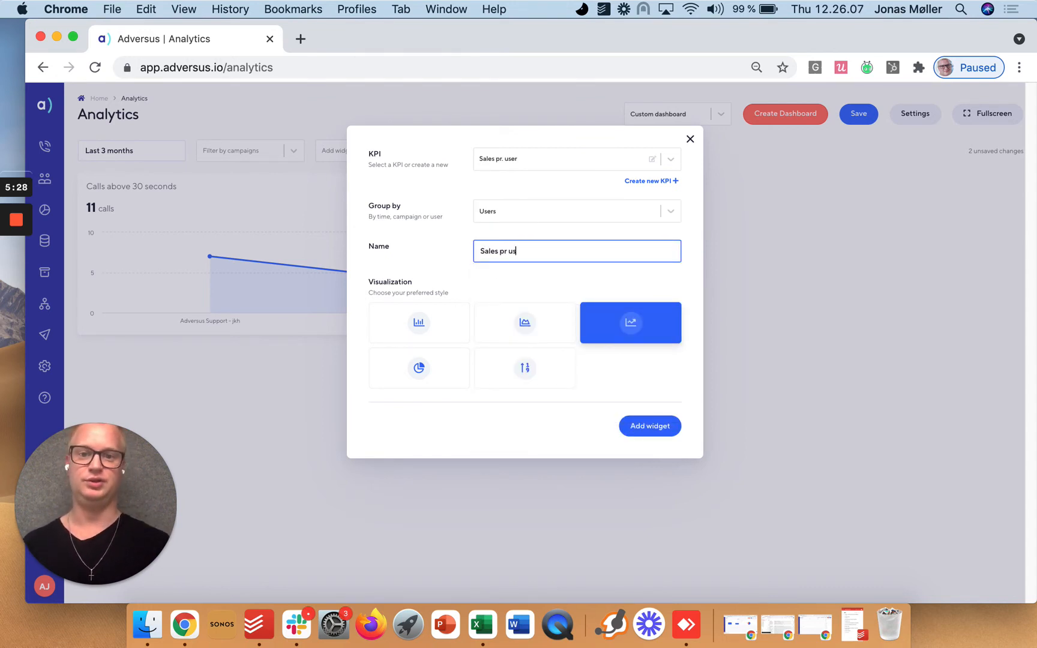
type("er")
left_click(419, 324)
left_click(646, 427)
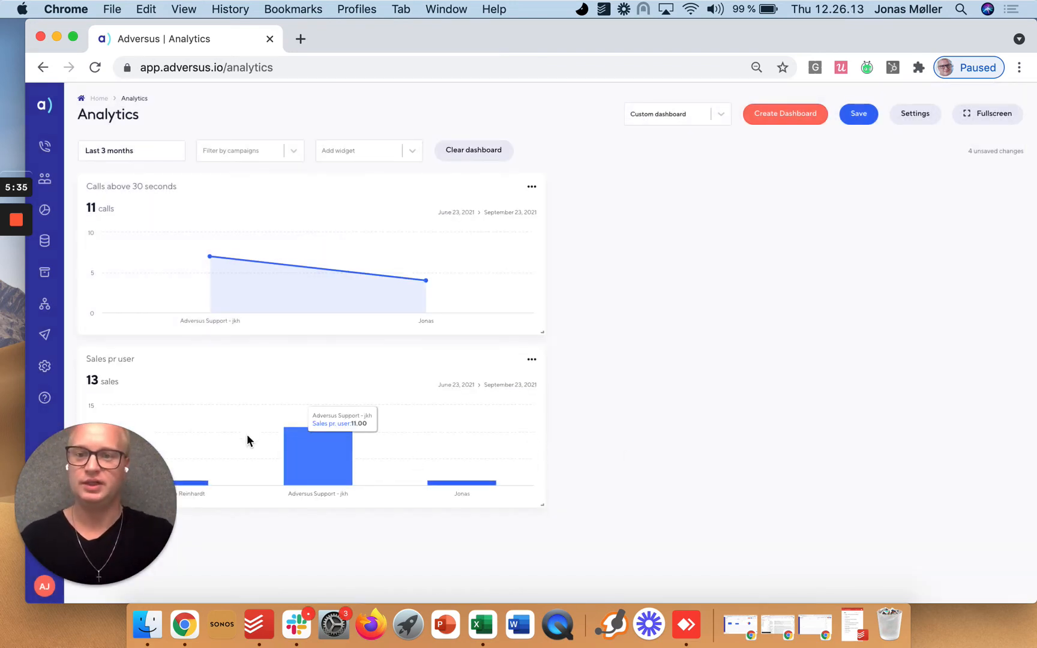
Step: Move the "Sales pr user" widget beside the "Calls above 30 seconds" widget and inspect its bars
left_click_drag(221, 428, 318, 416)
left_click_drag(373, 352, 858, 195)
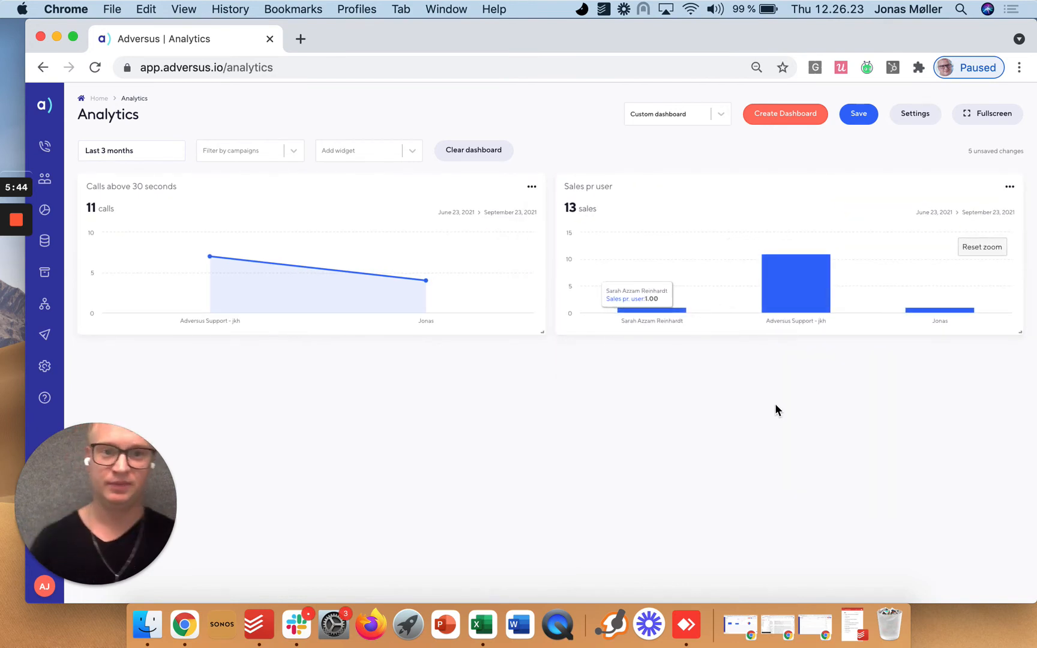
left_click_drag(570, 208, 577, 207)
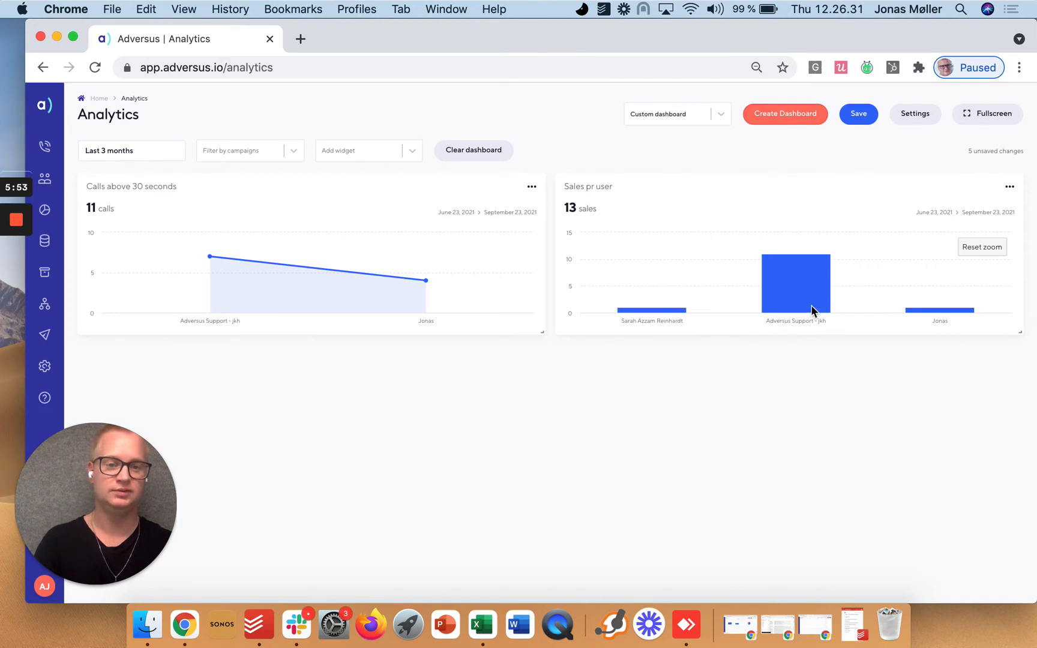
mouse_move(797, 306)
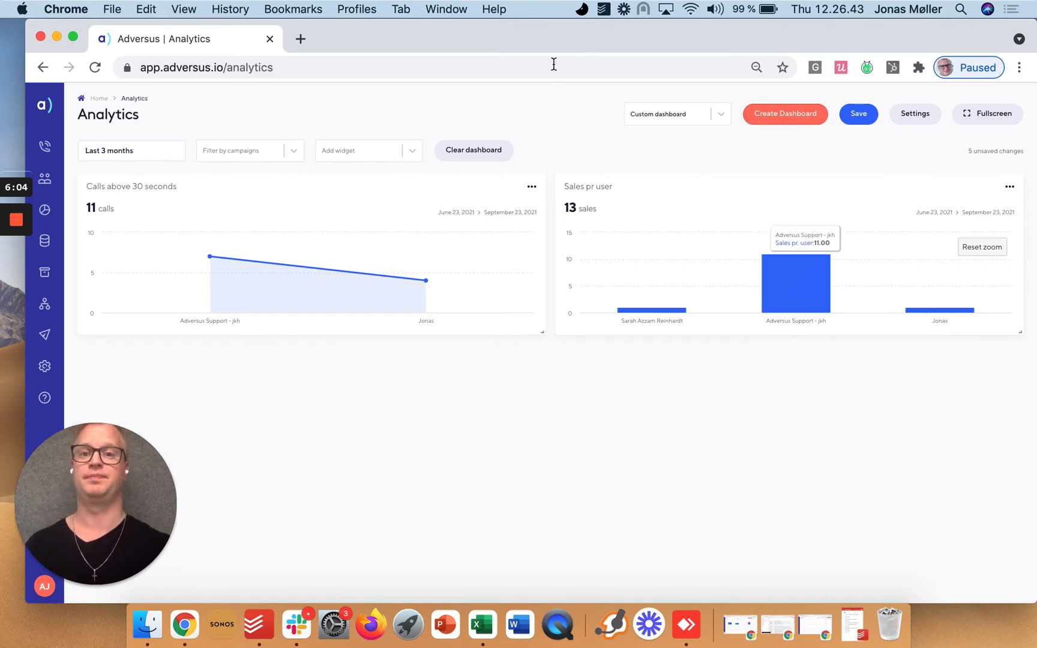
Step: Start another widget and review the definition of the existing "Products sold" KPI, closing it without saving
left_click(349, 156)
left_click(353, 175)
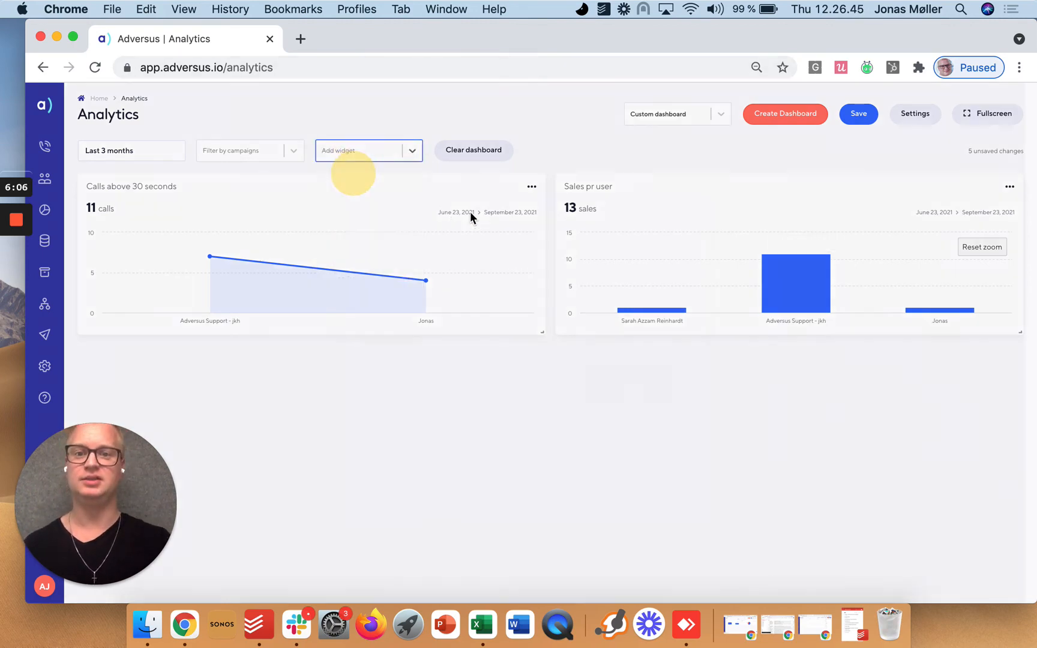
left_click(537, 168)
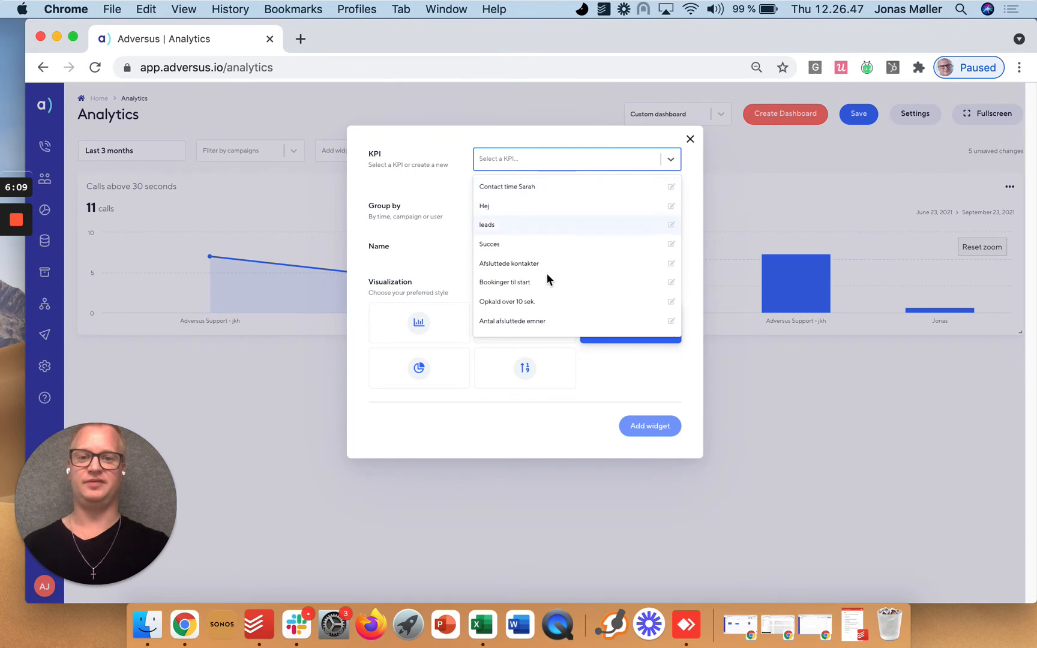
scroll(549, 264, "down", 3)
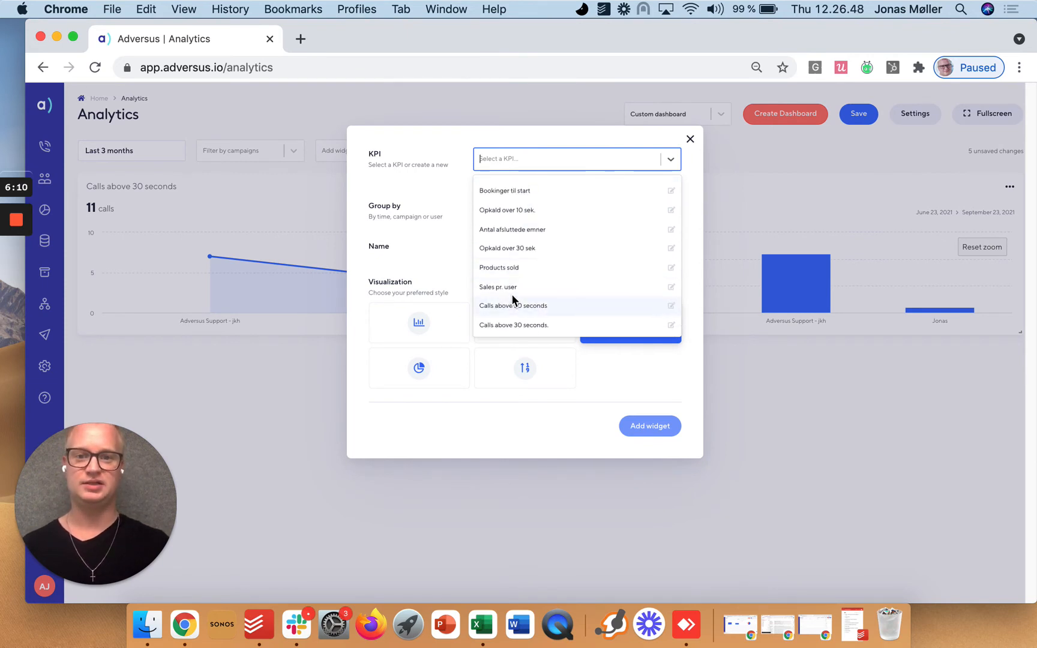
left_click(503, 267)
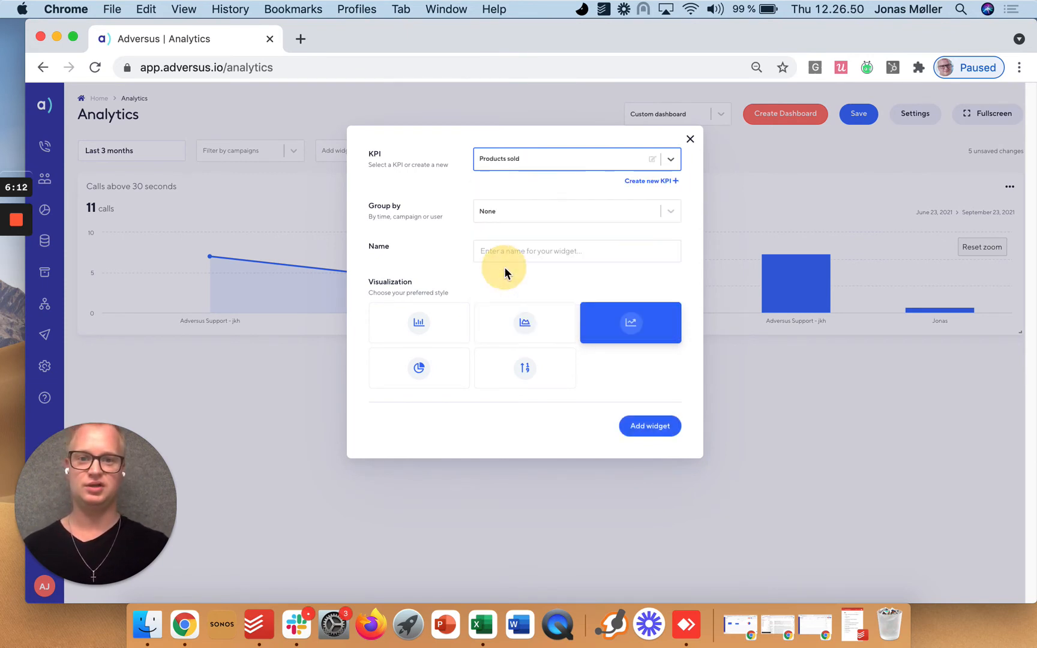
left_click(651, 160)
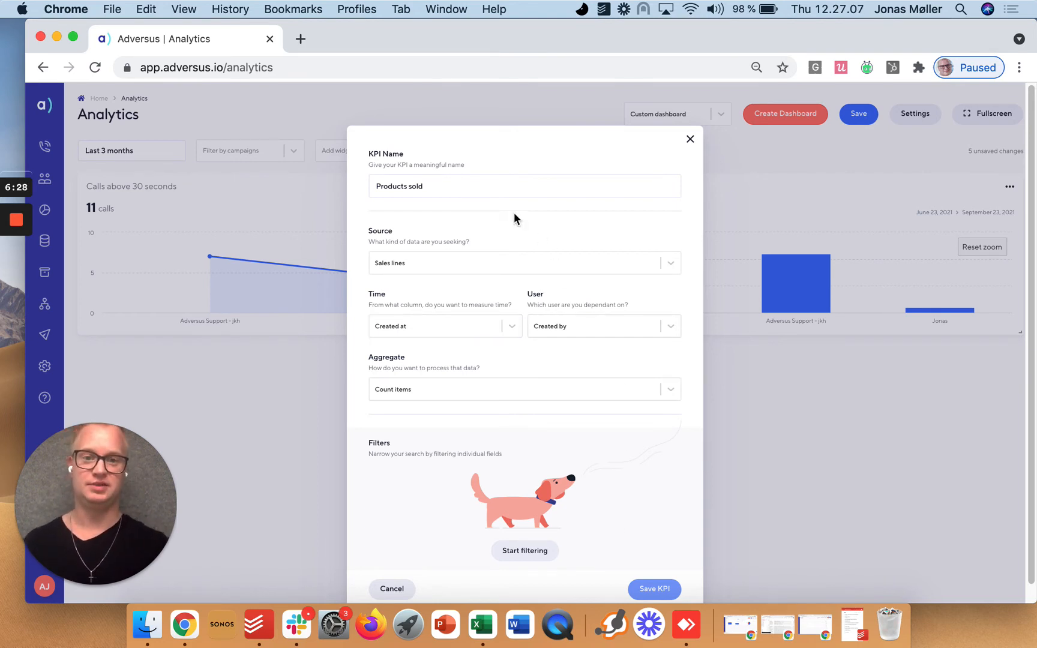
left_click(393, 589)
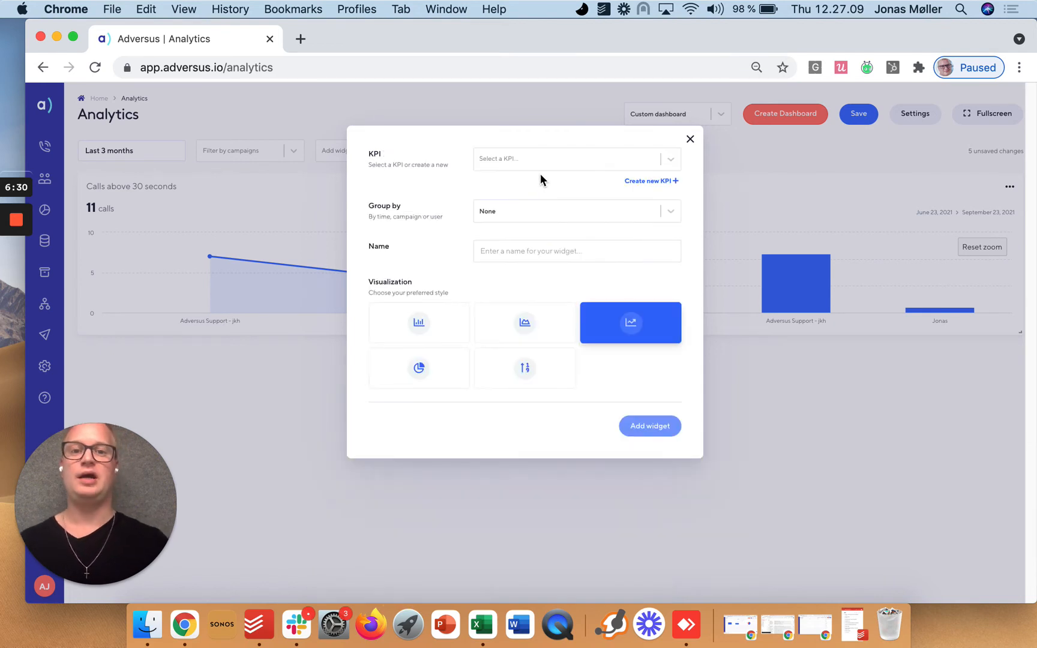
Step: Base the widget on the "Products sold" KPI, group it by Users and choose the bar chart visualization
left_click(550, 162)
type("pro")
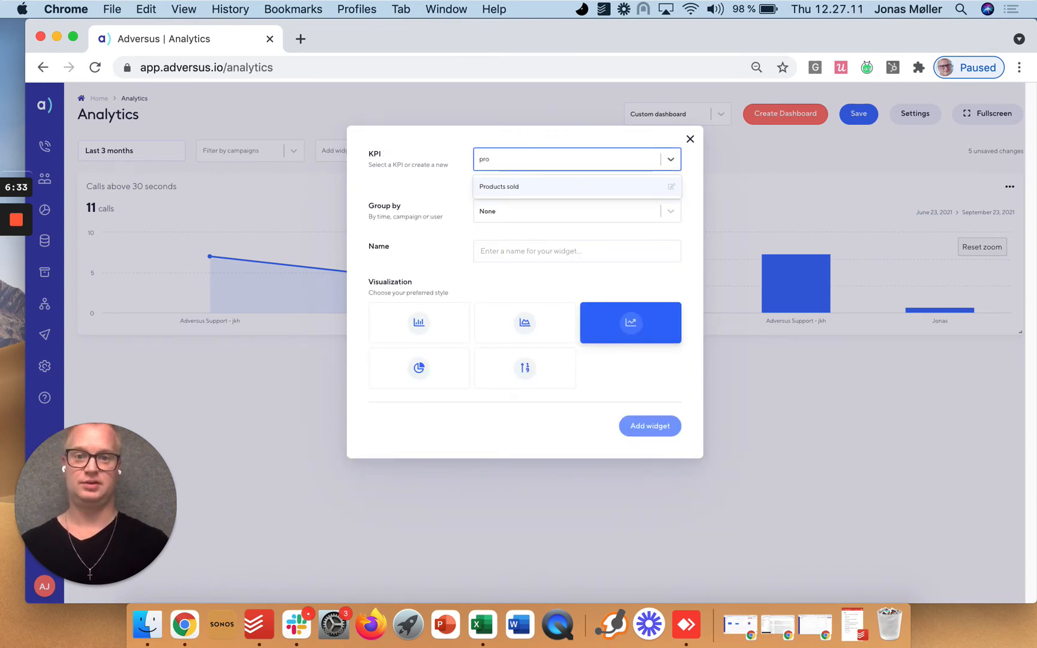
left_click(498, 186)
left_click(507, 211)
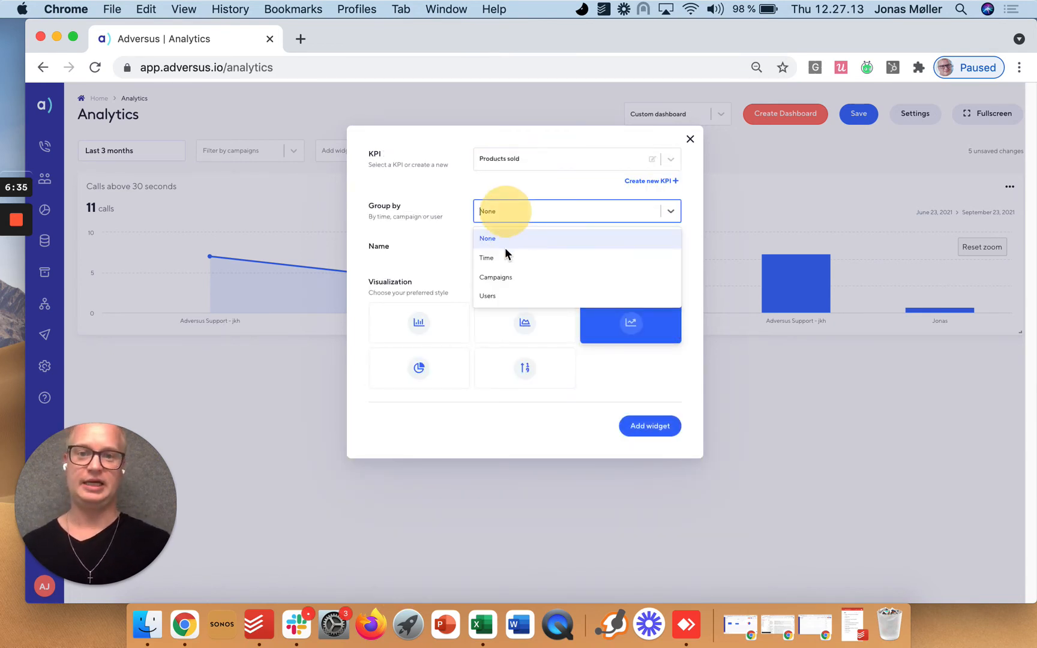
left_click(495, 295)
left_click(428, 328)
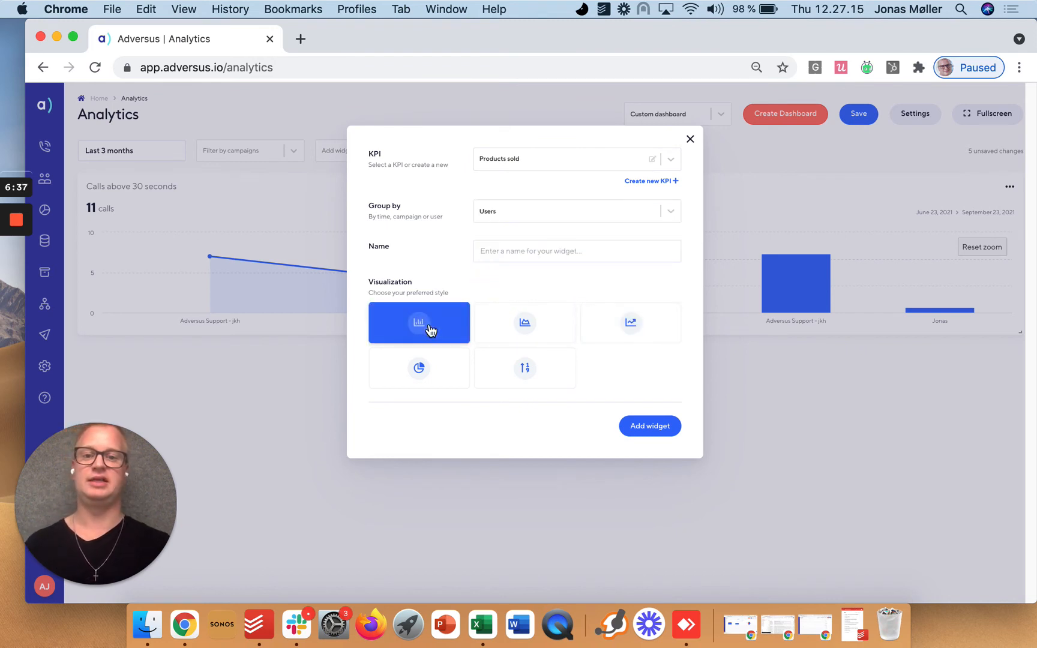
Step: Name the widget "Products pr. user" and add it to the dashboard
left_click(558, 255)
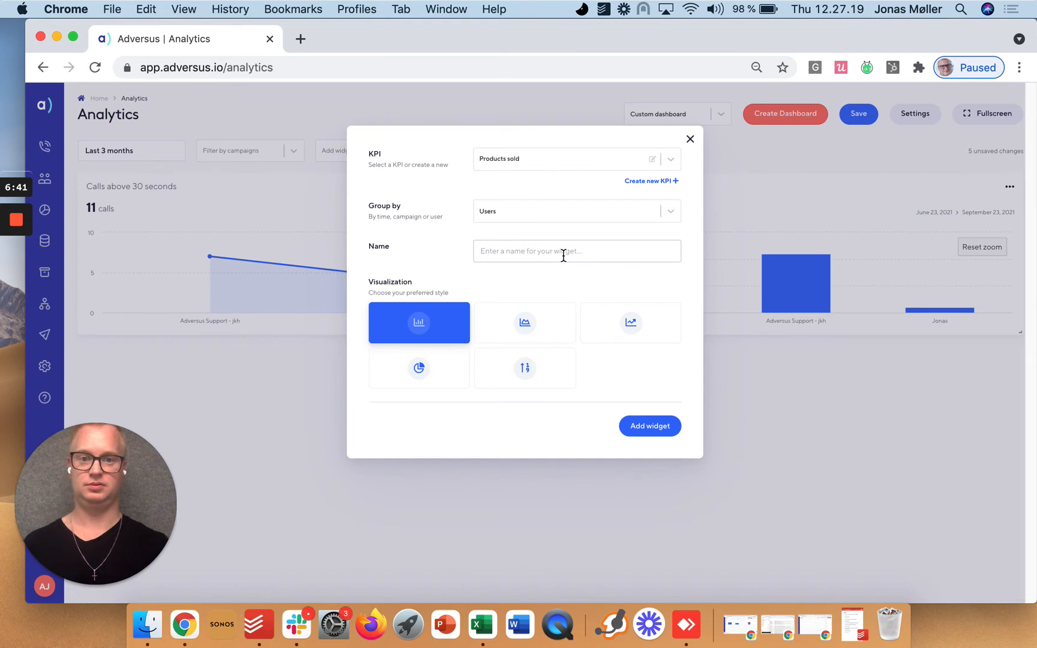
left_click(564, 255)
type("Produc")
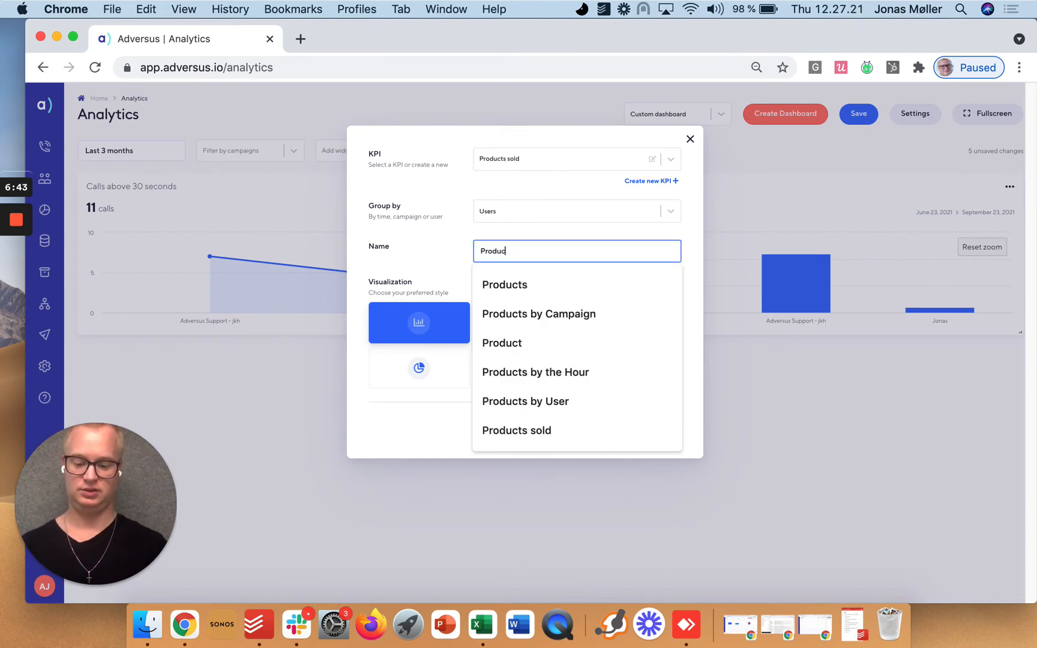
type("ts ")
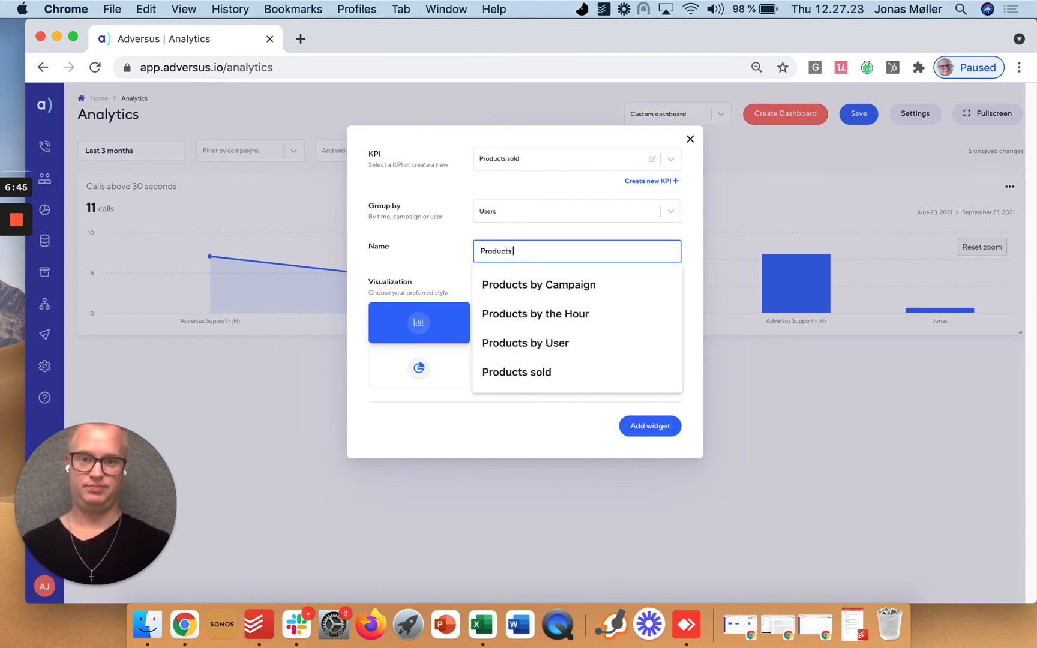
type("pr. user")
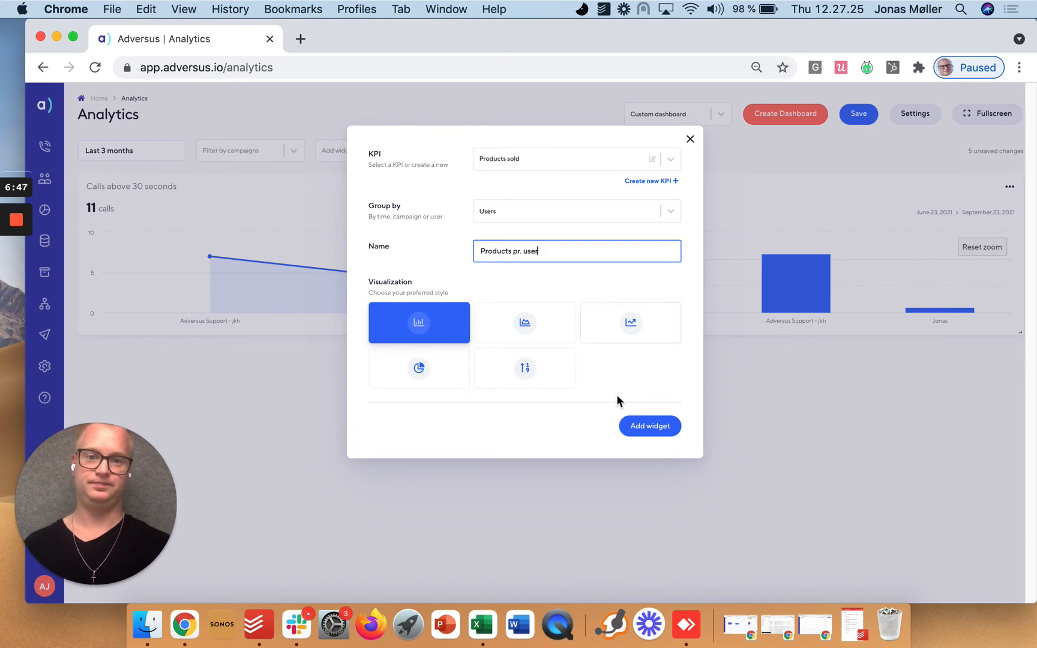
left_click(640, 427)
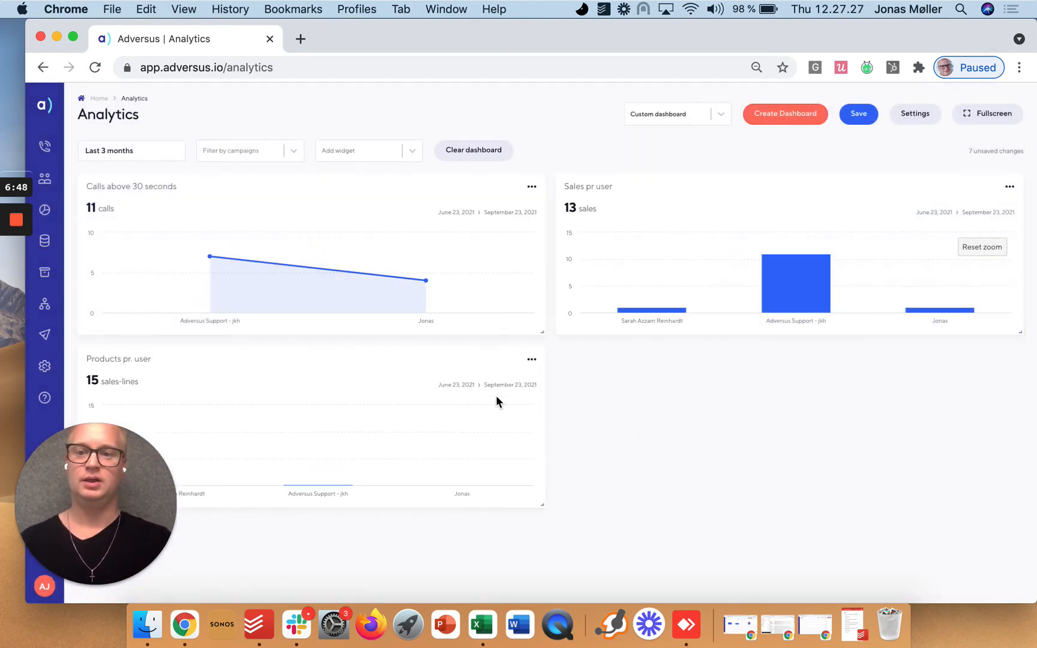
Step: Compare the per-user values in the "Products pr. user" and "Sales pr user" charts
left_click_drag(117, 493, 931, 567)
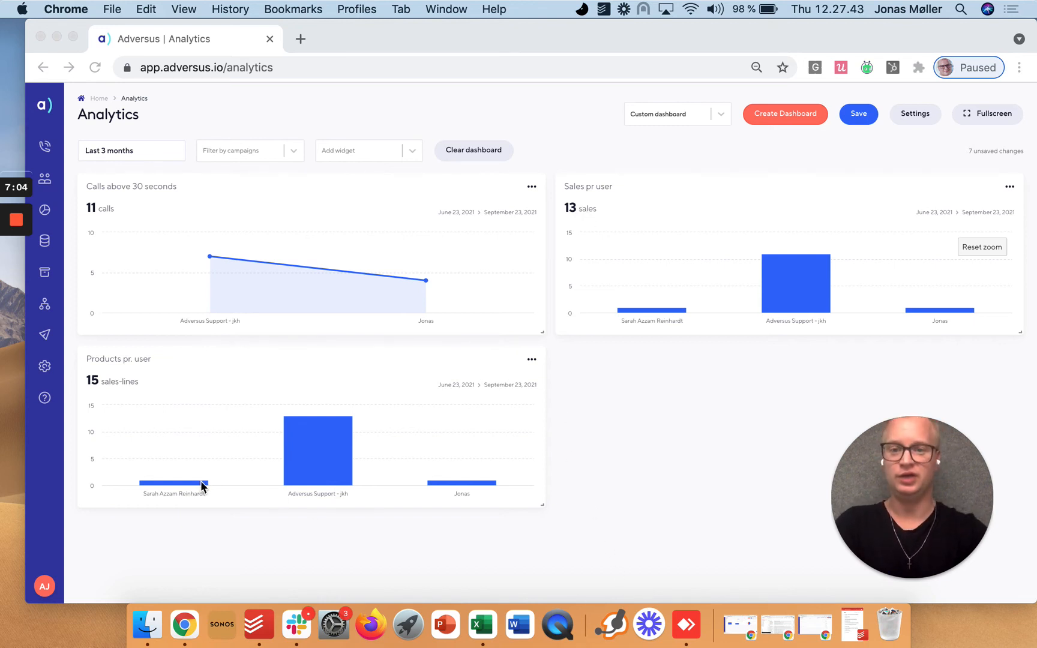
left_click(197, 523)
mouse_move(171, 482)
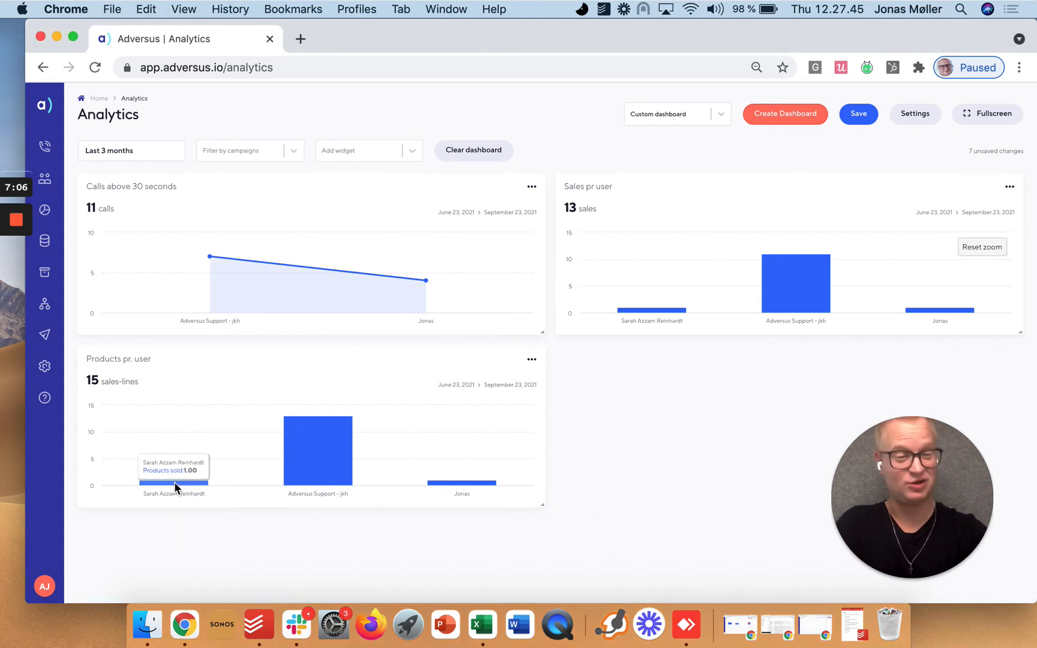
mouse_move(452, 483)
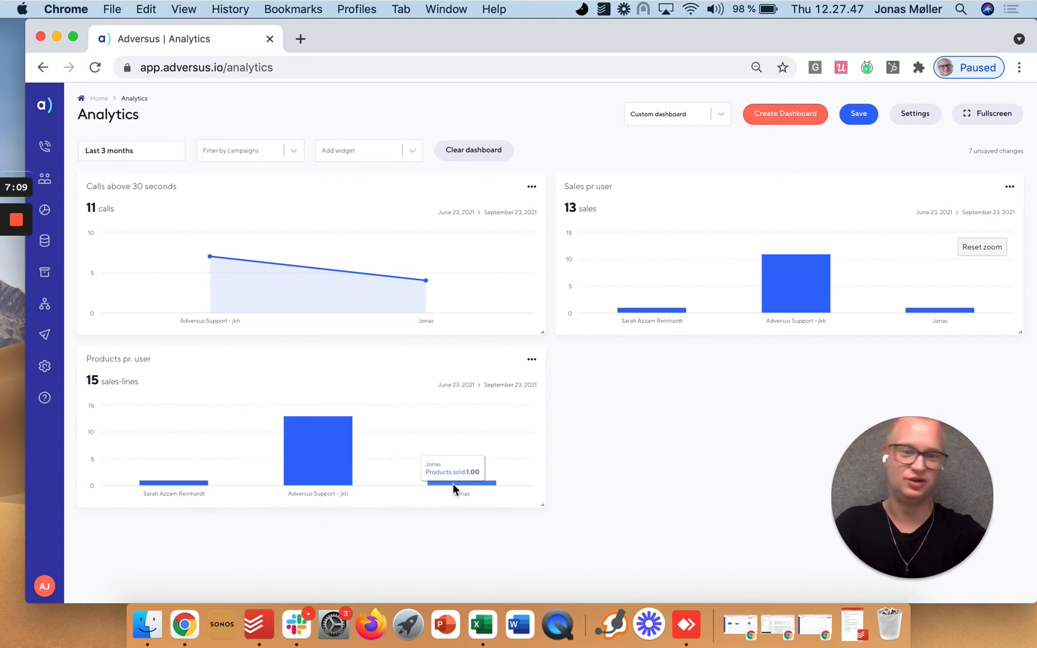
mouse_move(635, 314)
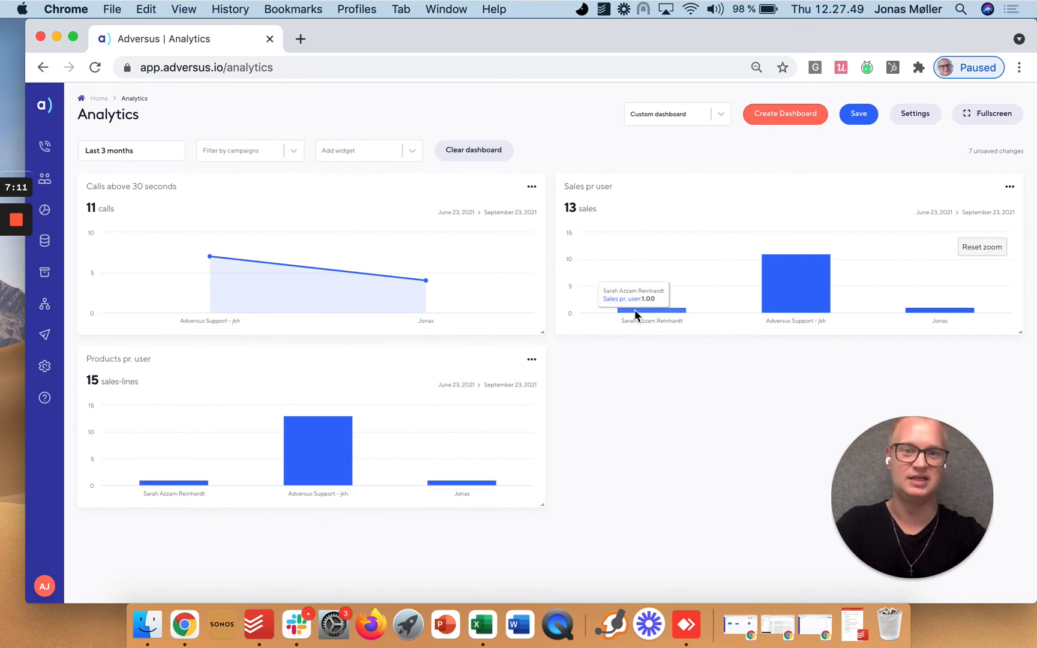
mouse_move(302, 459)
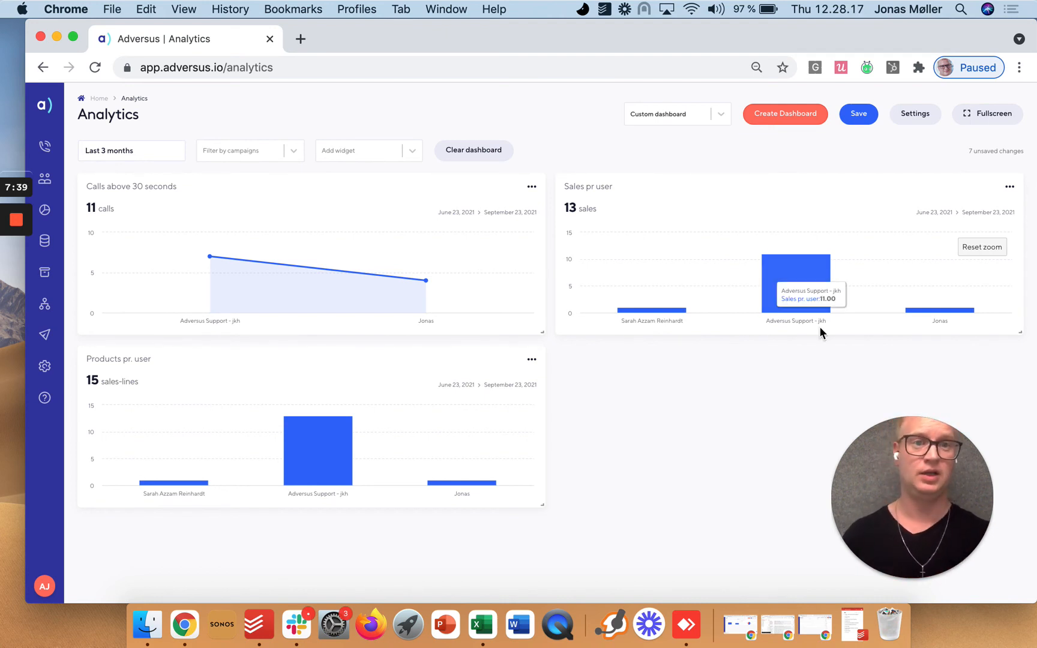
Step: Save the custom dashboard with its three widgets
left_click(858, 113)
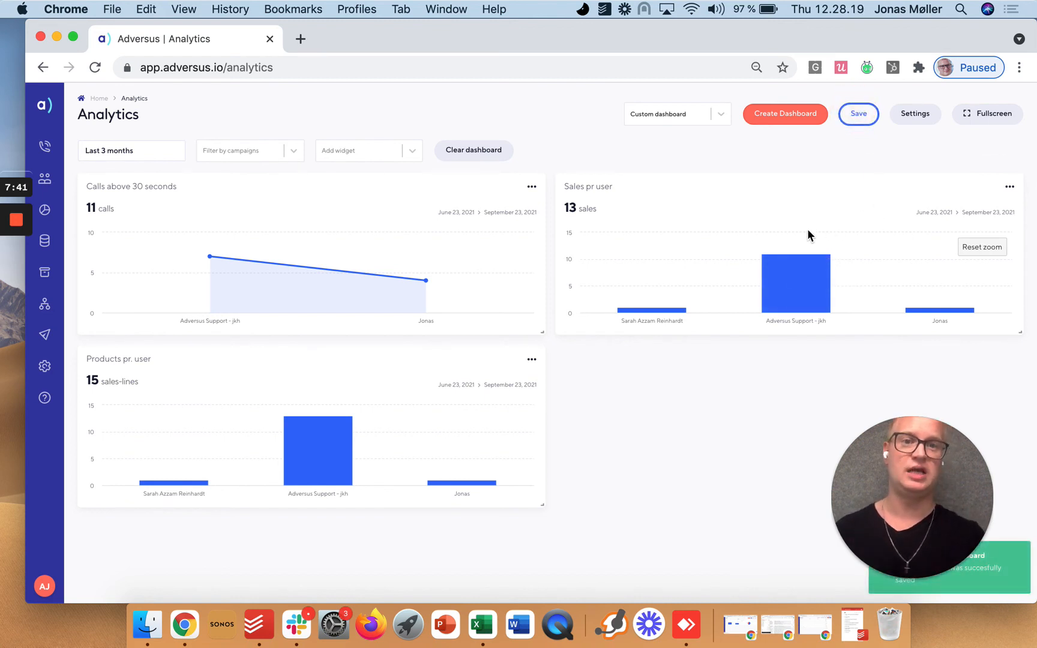
mouse_move(821, 299)
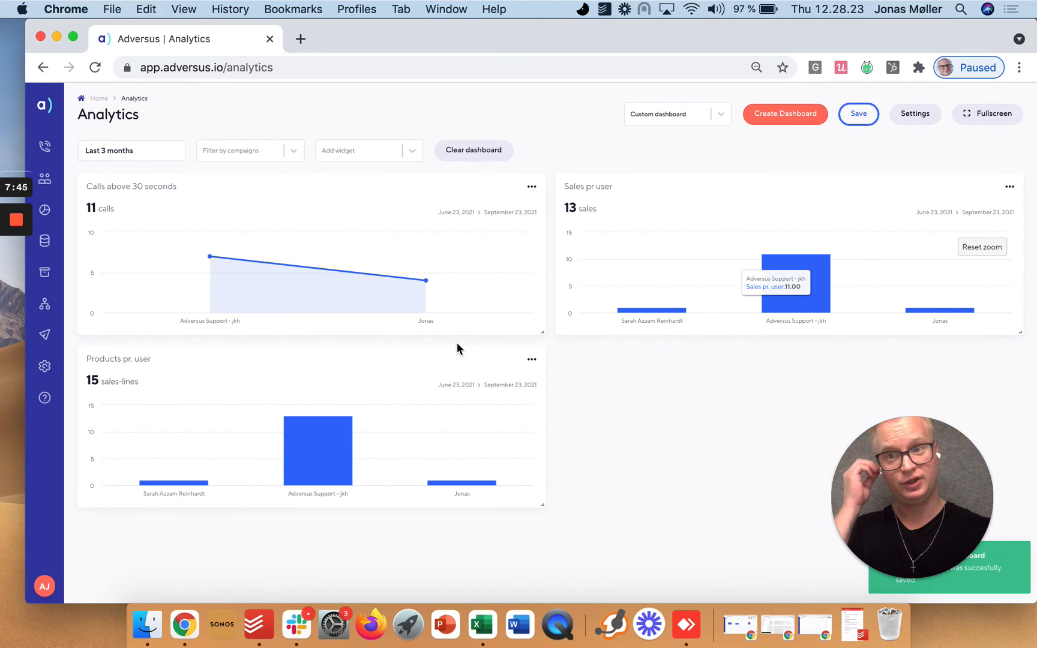
Step: Switch the dashboard's date range to Last 6 months and finally to Last 7 days
left_click(145, 154)
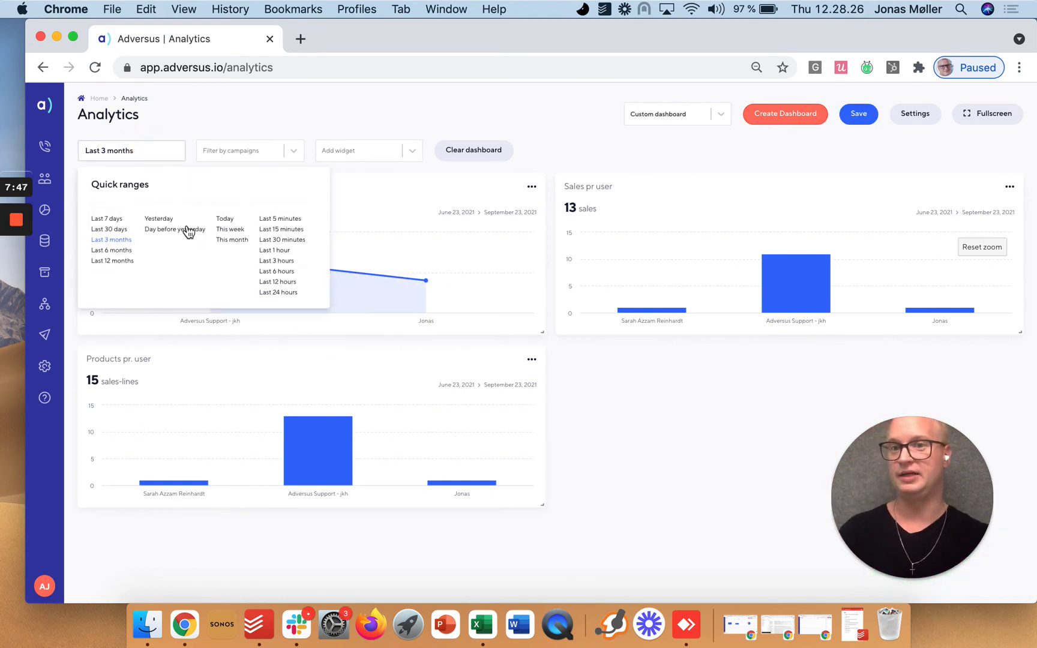
left_click(120, 249)
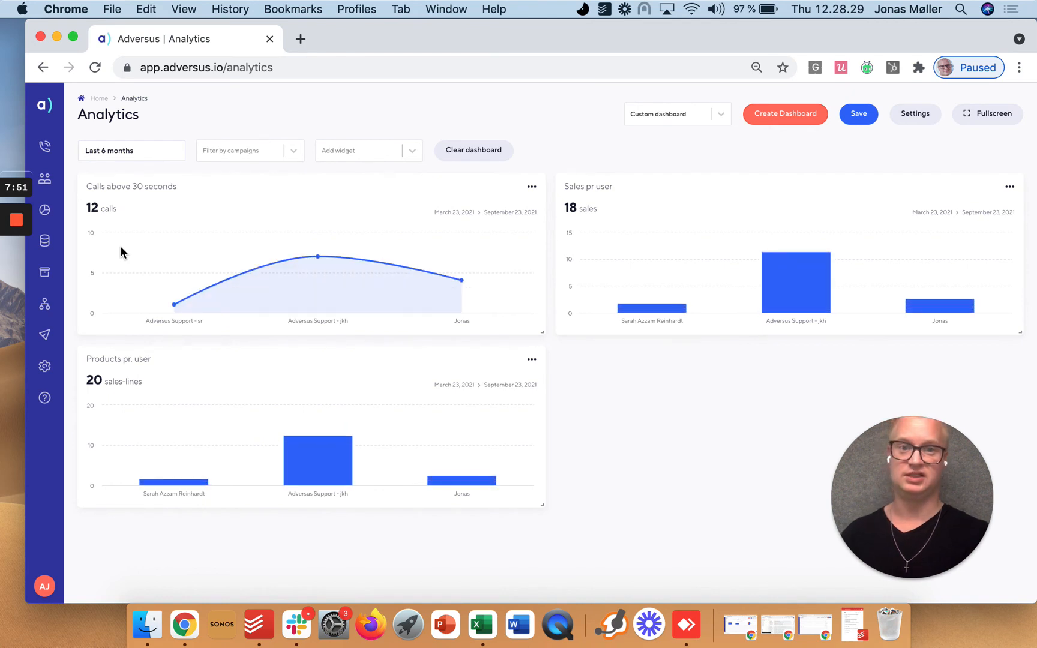
left_click(120, 150)
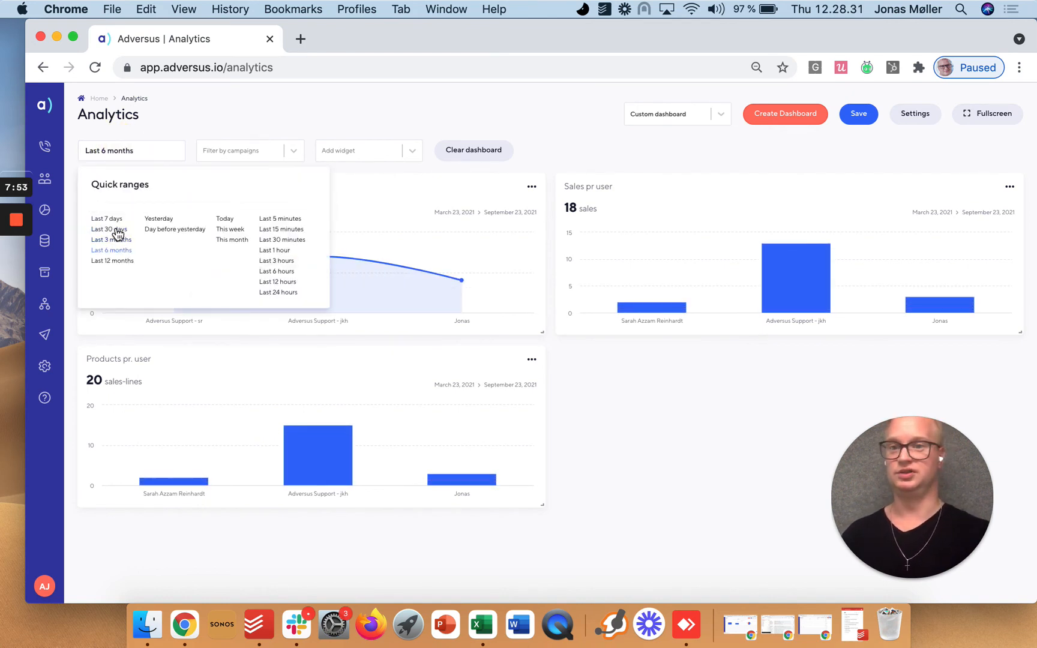
left_click(108, 216)
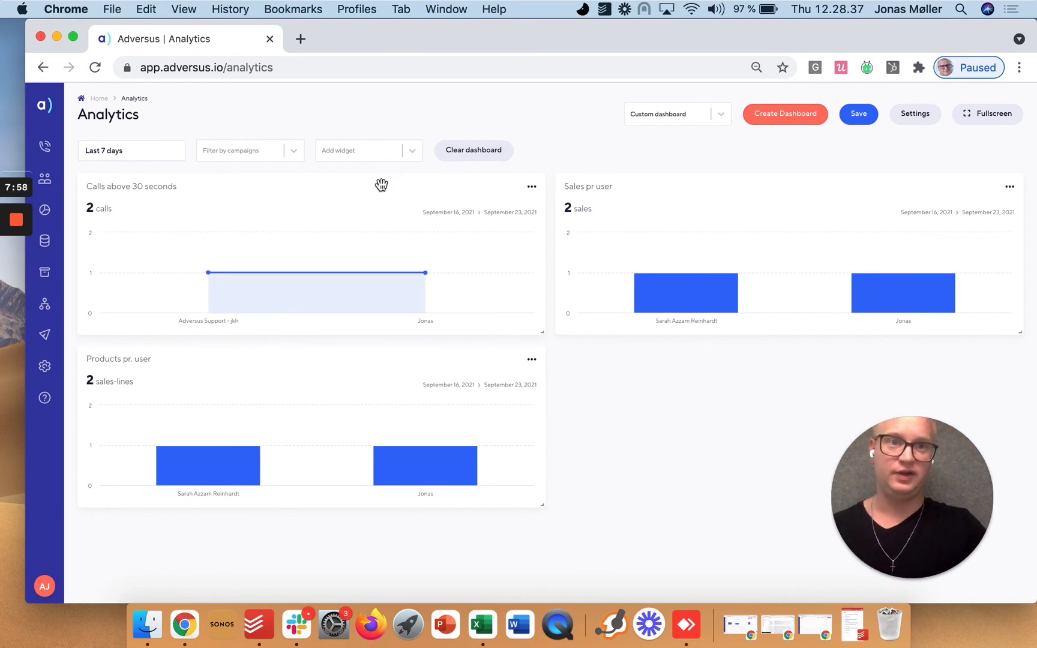
Step: Open the Reports page under Insights and turn on Analytics mode
mouse_move(53, 213)
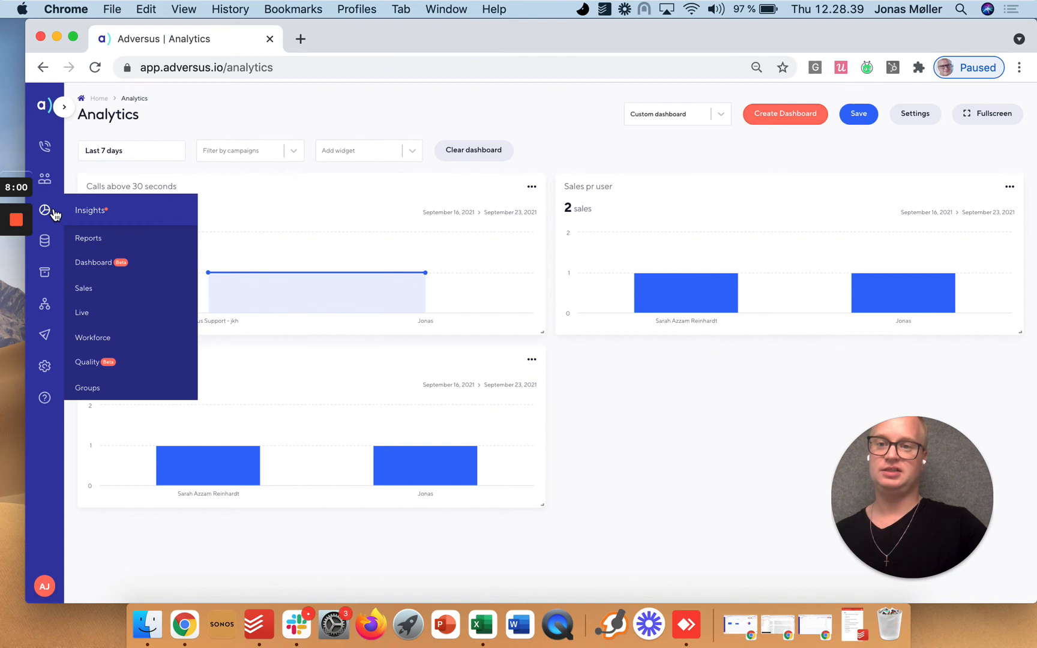
left_click(88, 240)
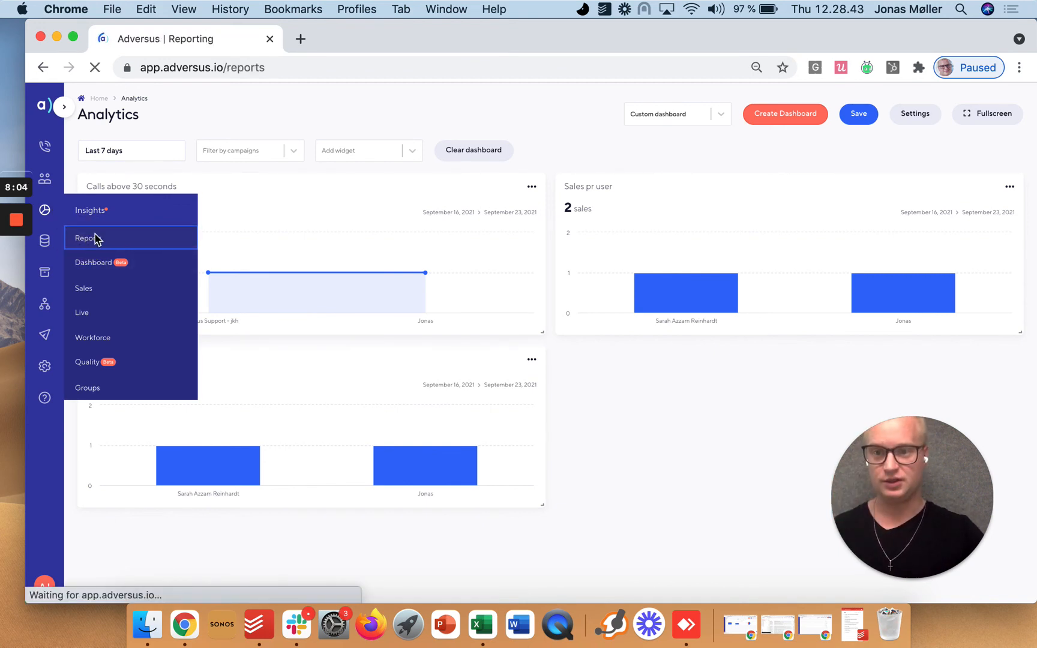
left_click(94, 240)
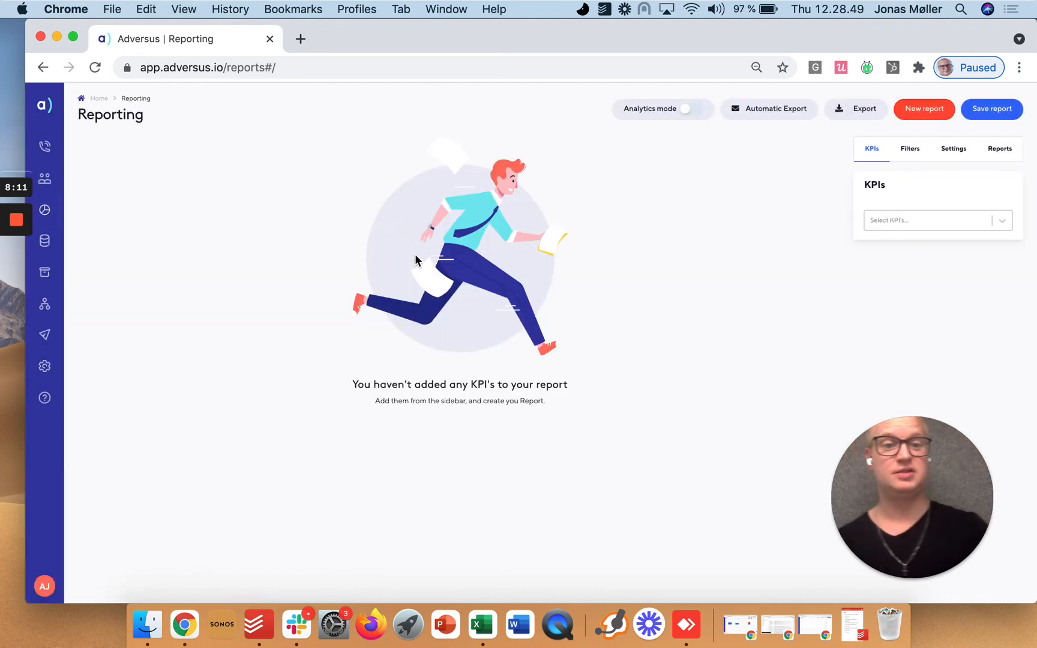
left_click(693, 111)
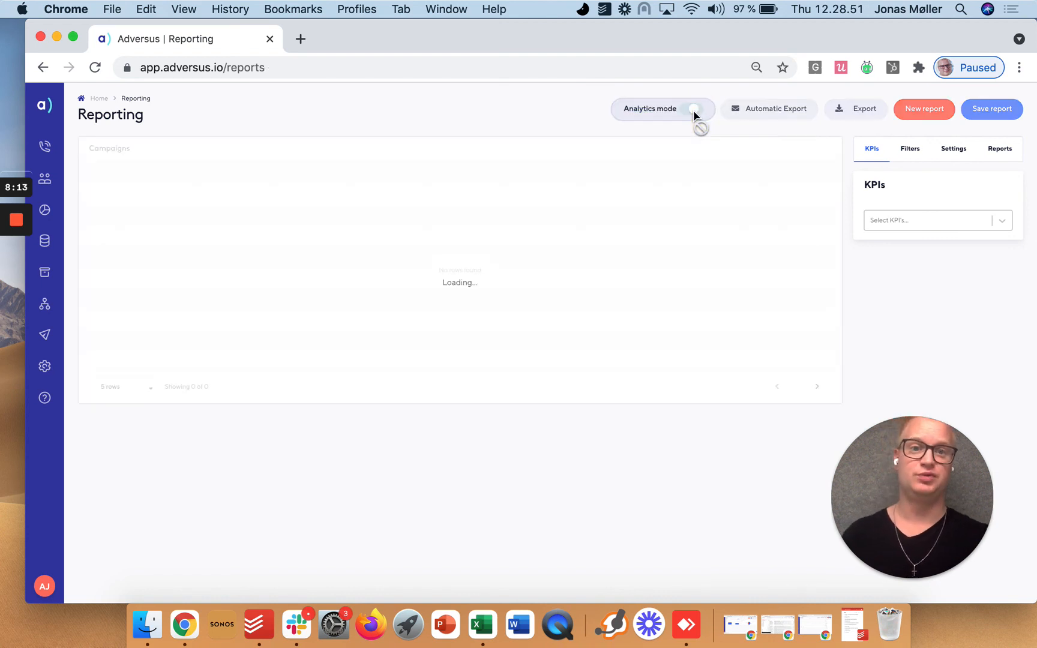
Step: Add the KPIs "Calls above 30 seconds.", "Products sold" and "Sales pr. user" to the report
left_click(933, 225)
scroll(898, 303, "down", 5)
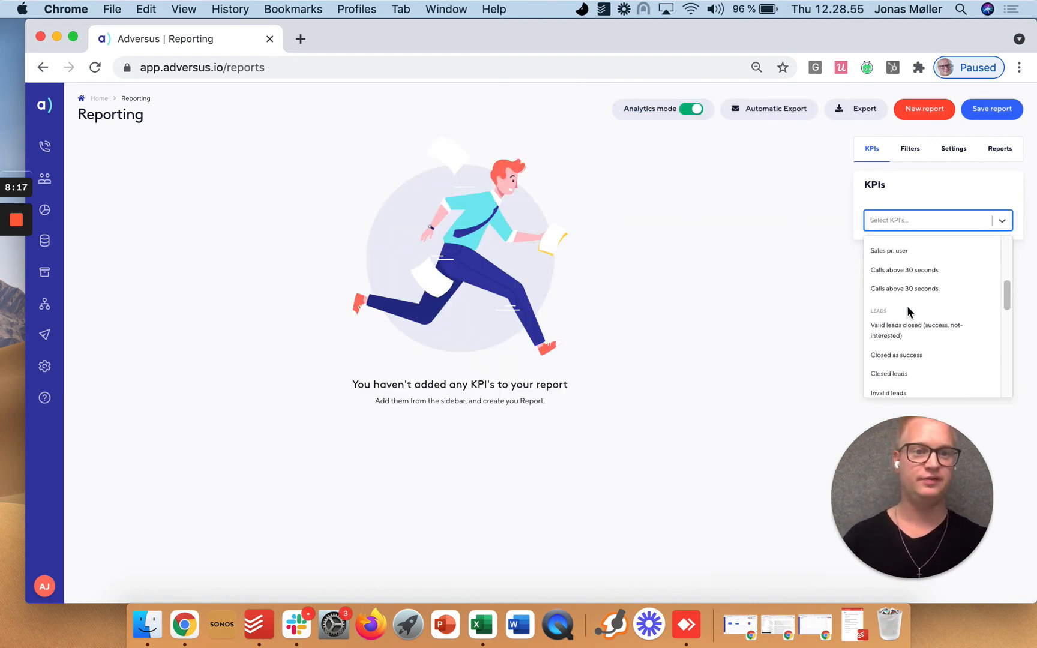
left_click(898, 293)
left_click(896, 218)
scroll(899, 303, "down", 3)
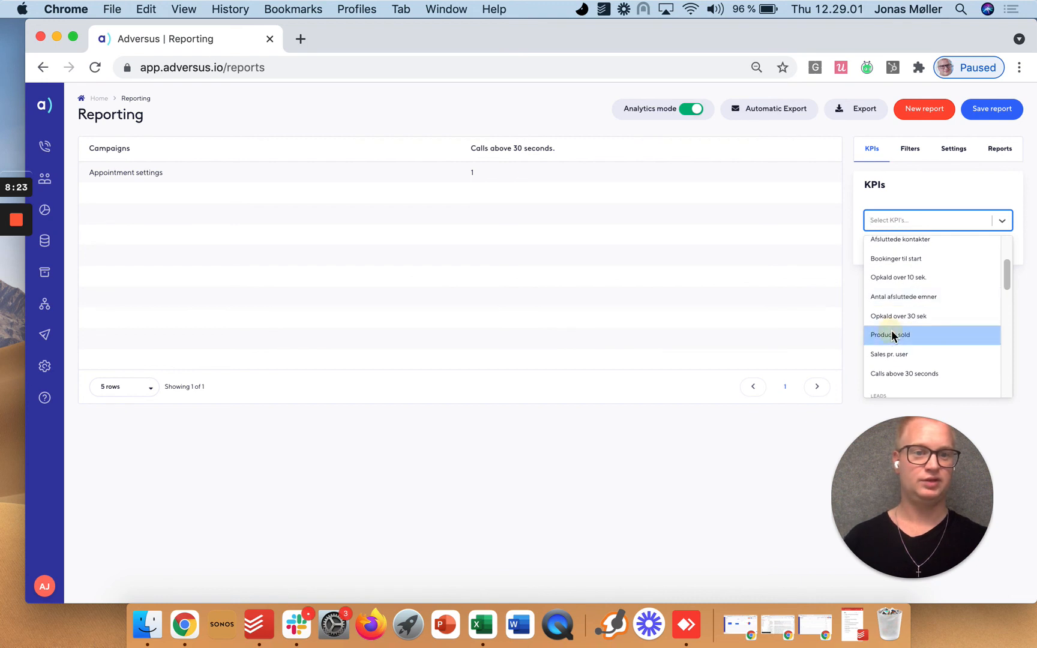
left_click(891, 335)
left_click(898, 220)
scroll(885, 327, "down", 5)
left_click(879, 264)
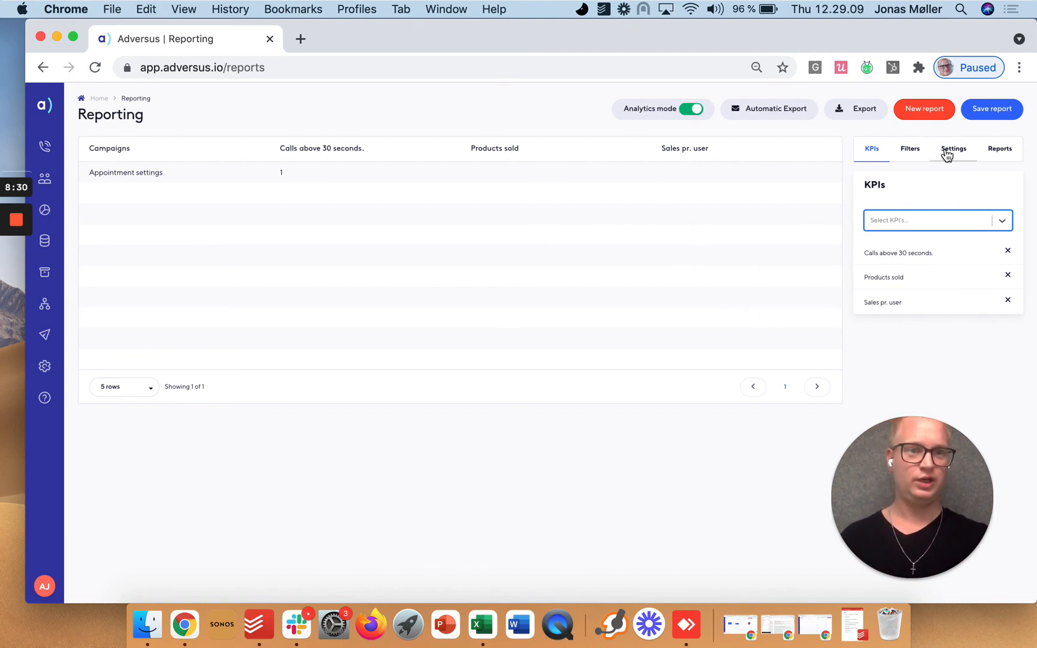
Step: Set the report filter's time interval to This month
left_click(906, 153)
left_click_drag(899, 512, 1, 529)
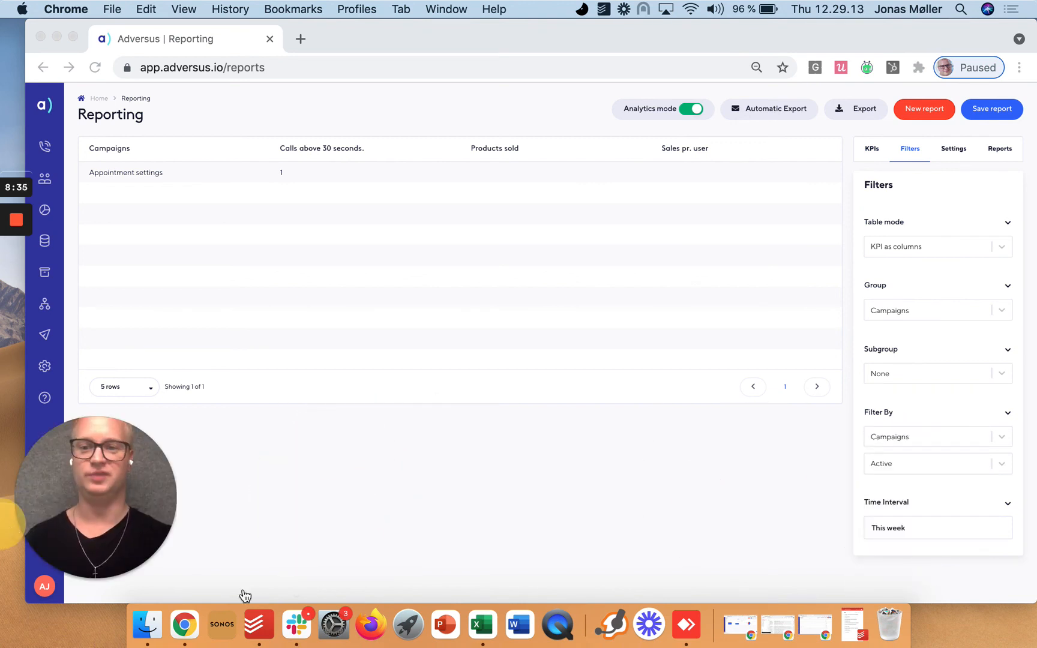
left_click(888, 528)
left_click(888, 528)
scroll(780, 510, "down", 2)
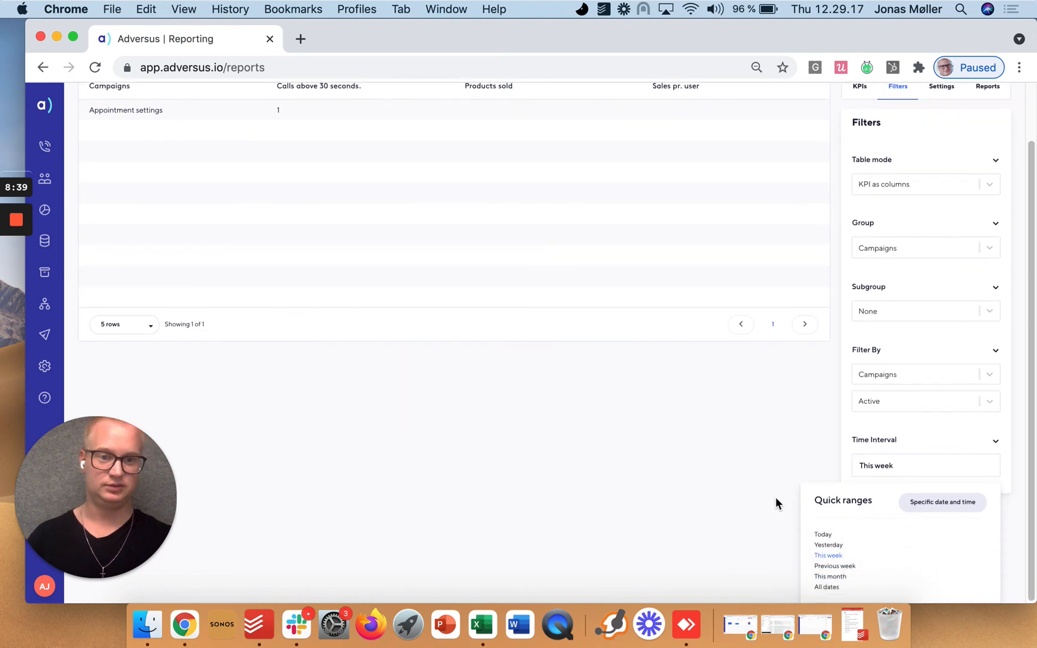
left_click(831, 577)
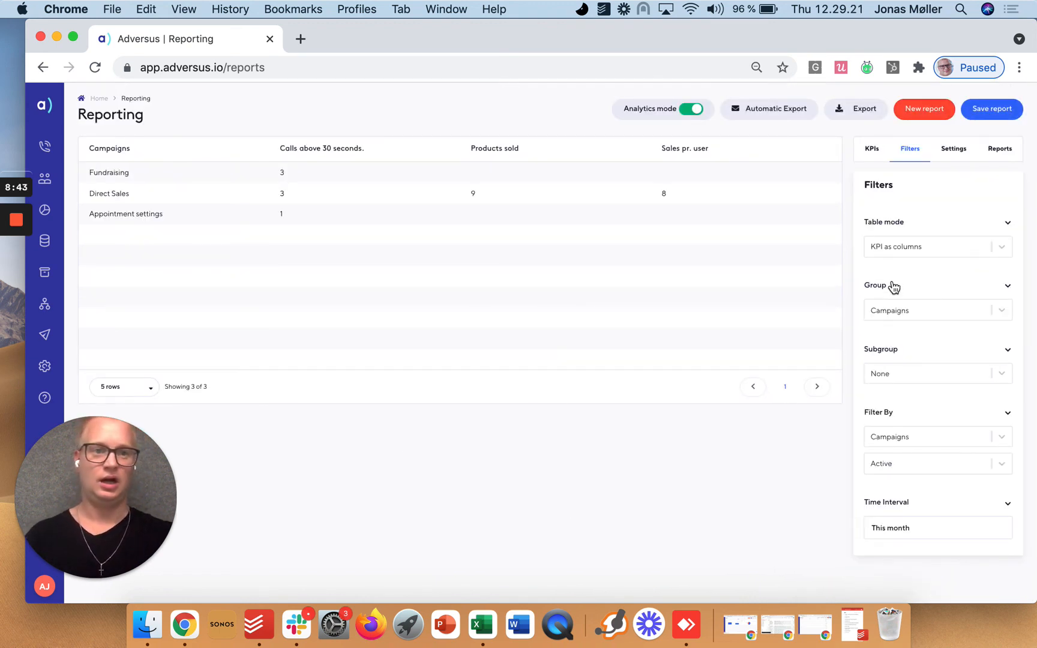
Step: Group the report by Users with Campaigns as the subgroup, and expand the last user's row to show its campaigns
left_click(905, 313)
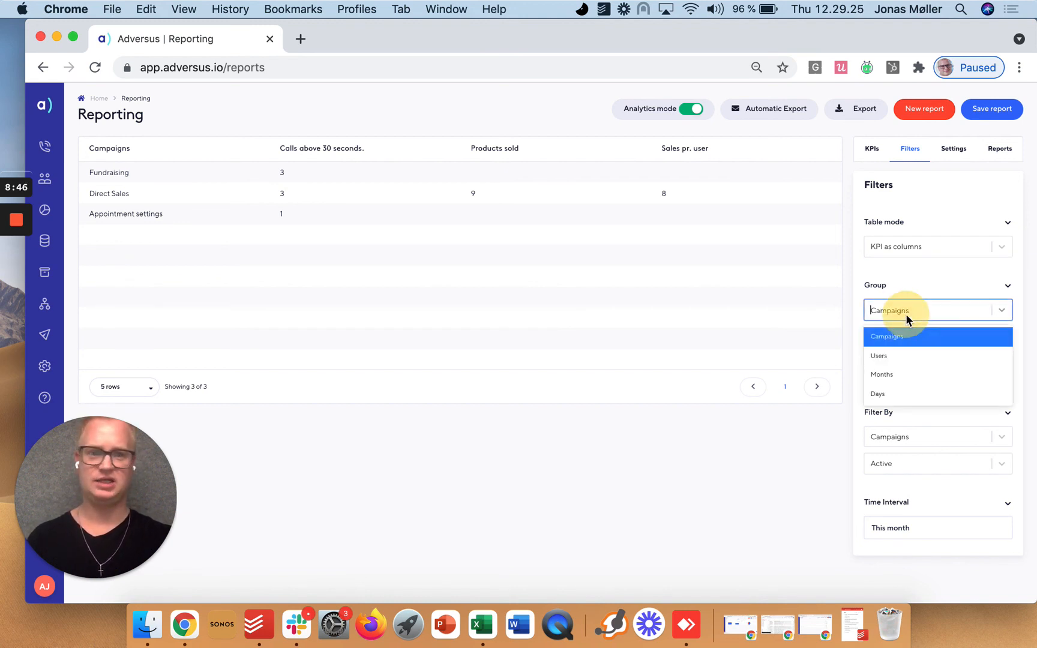
left_click(885, 357)
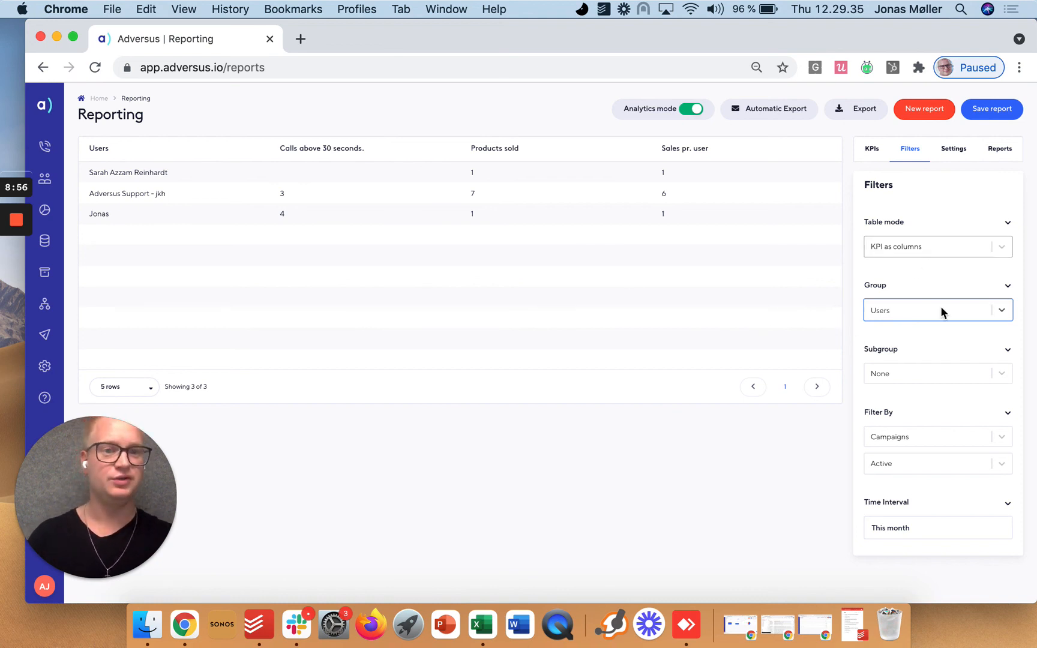
left_click(931, 380)
left_click(914, 399)
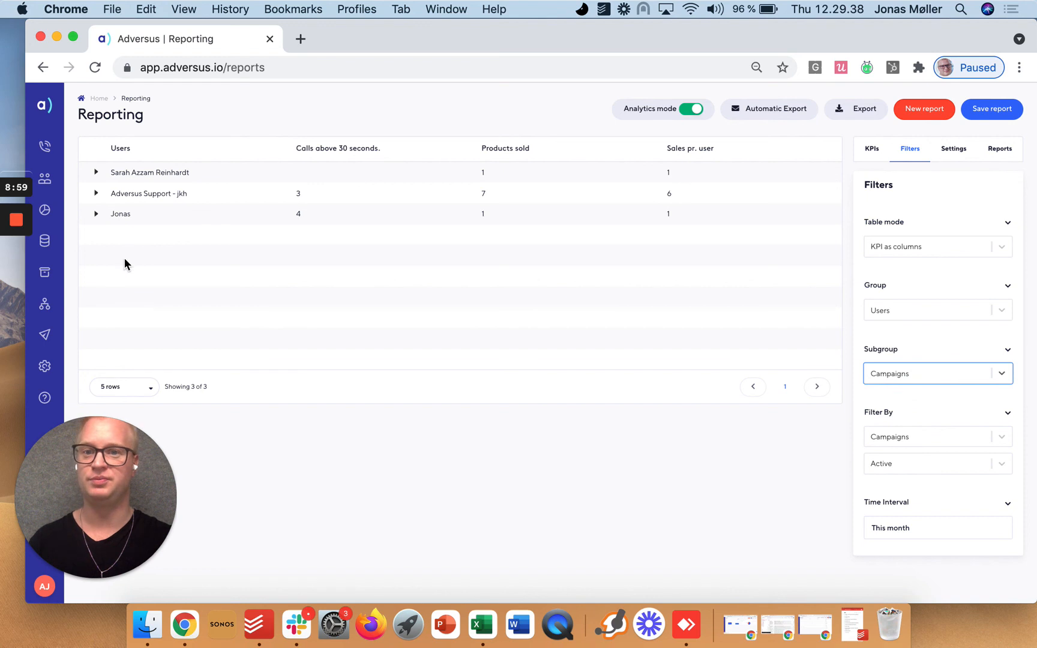
left_click(97, 215)
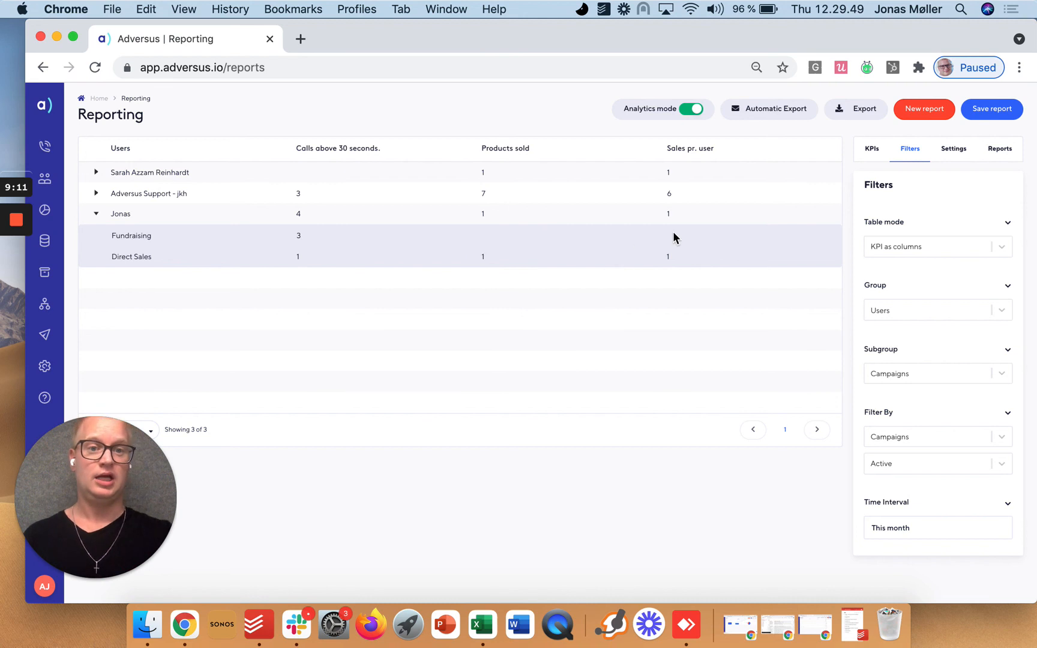
Step: Change the report's table mode to "KPI as rows"
left_click(914, 255)
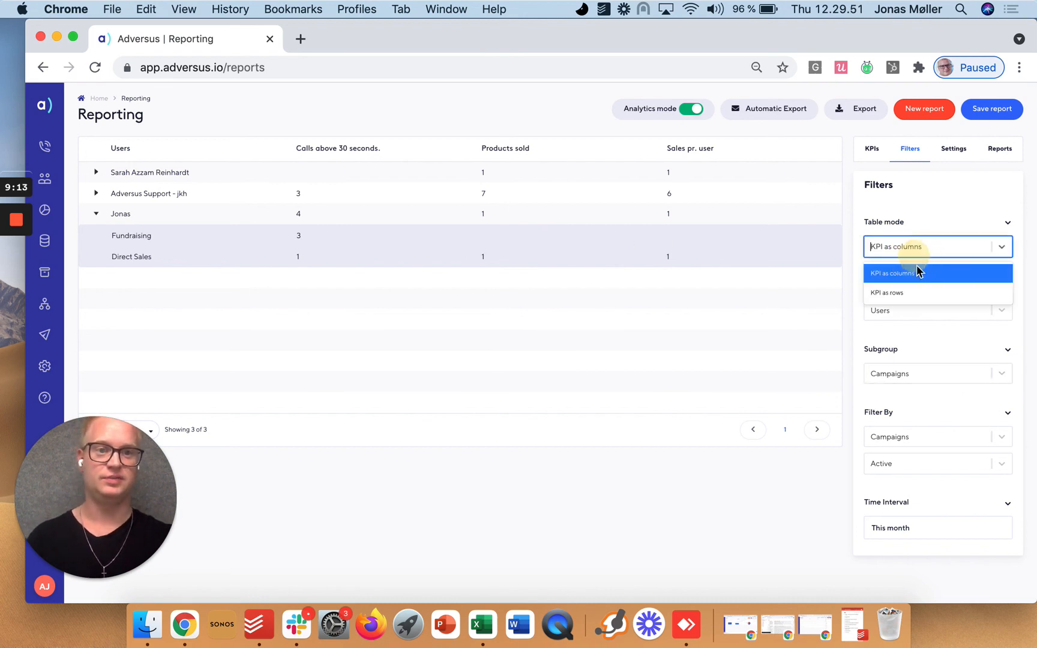
left_click(903, 267)
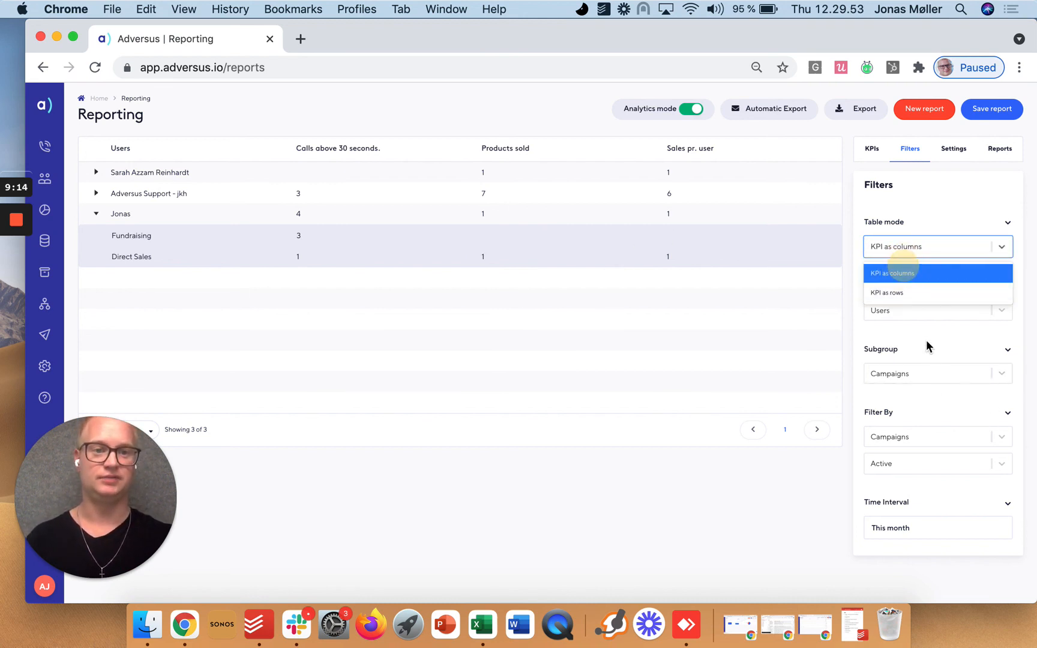
left_click(913, 256)
left_click(902, 292)
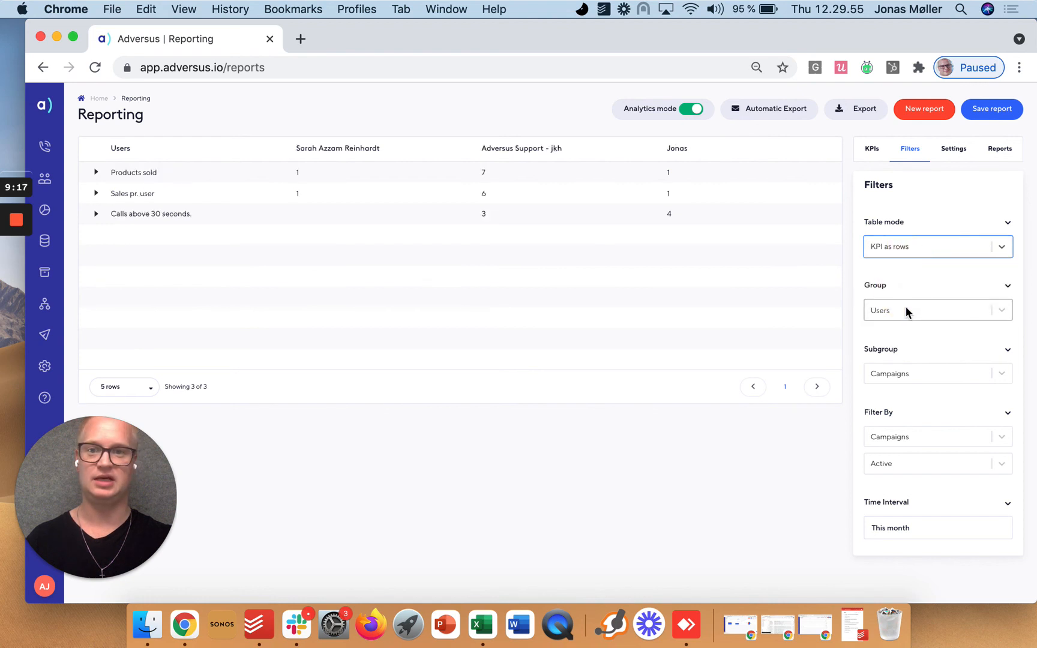